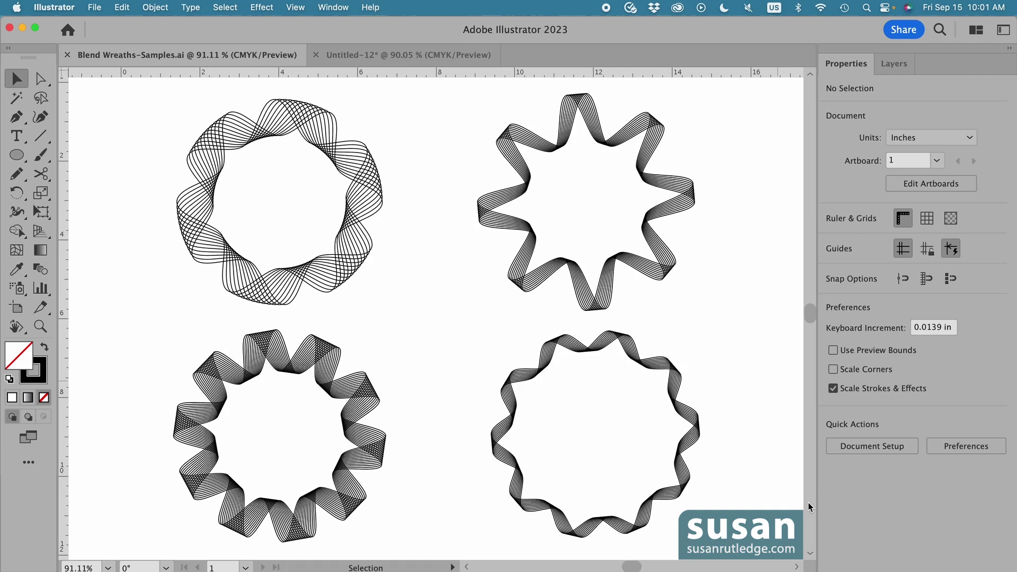
# Switch to the Untitled-12 document and create a circle 6 in wide and 6 in high with the Ellipse tool
pyautogui.click(422, 55)
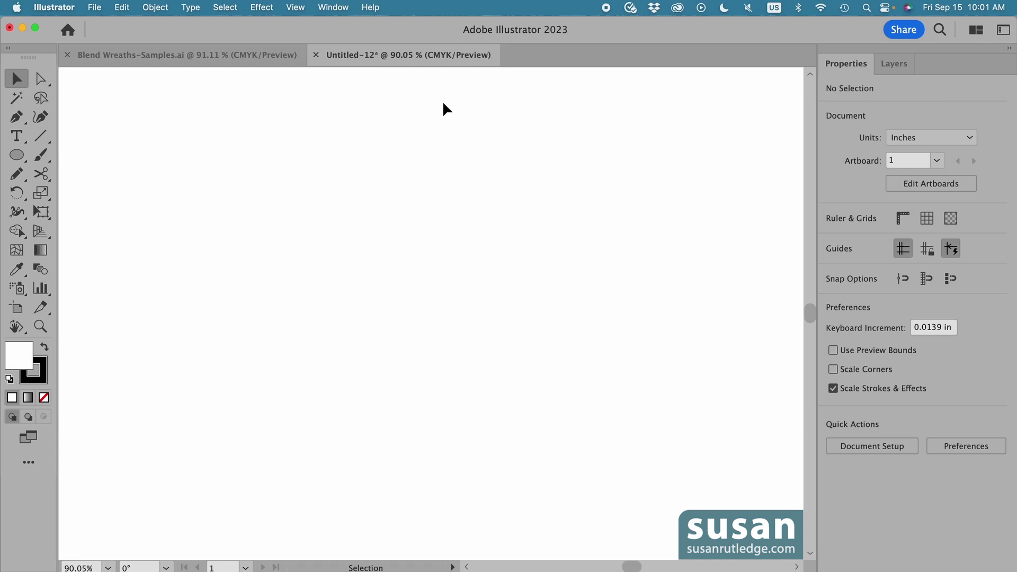
pyautogui.press('l')
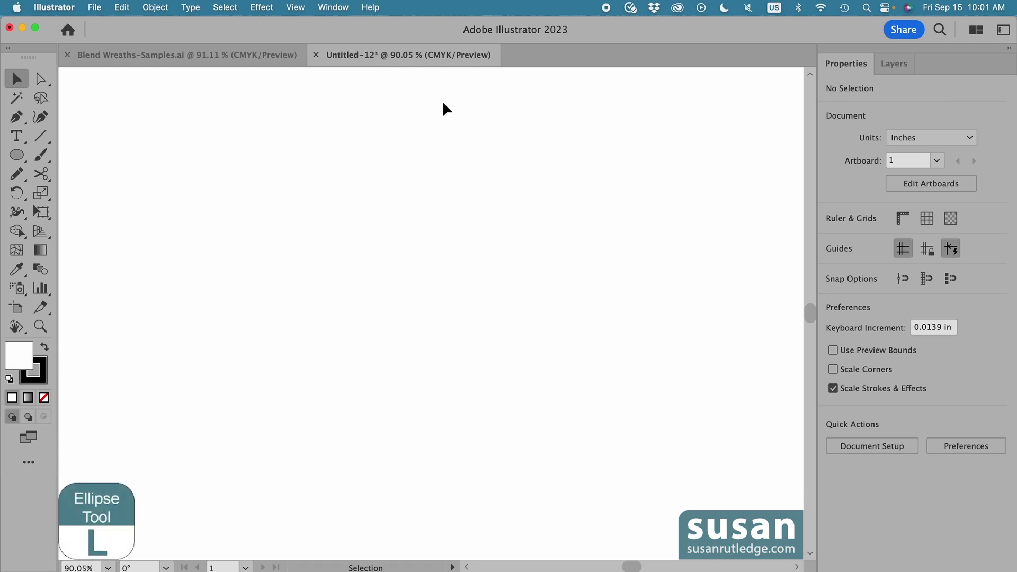
pyautogui.click(270, 184)
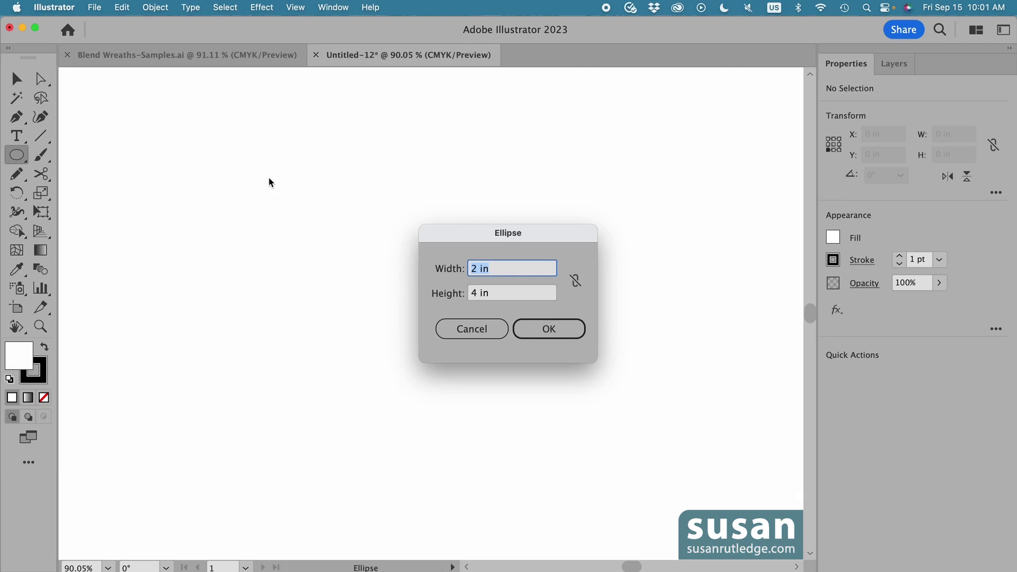
pyautogui.write('6')
pyautogui.press('Tab')
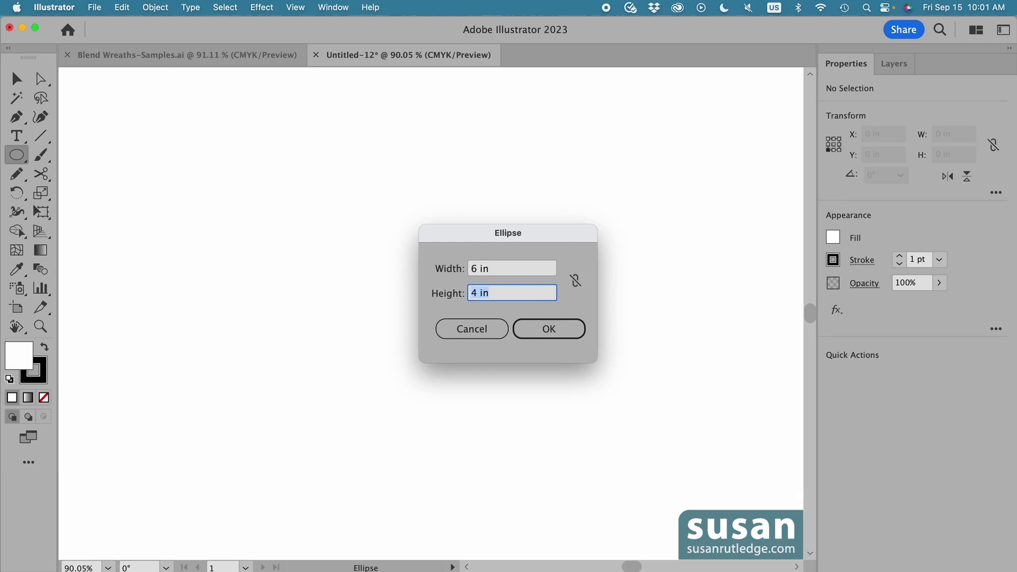
pyautogui.write('6')
pyautogui.click(549, 328)
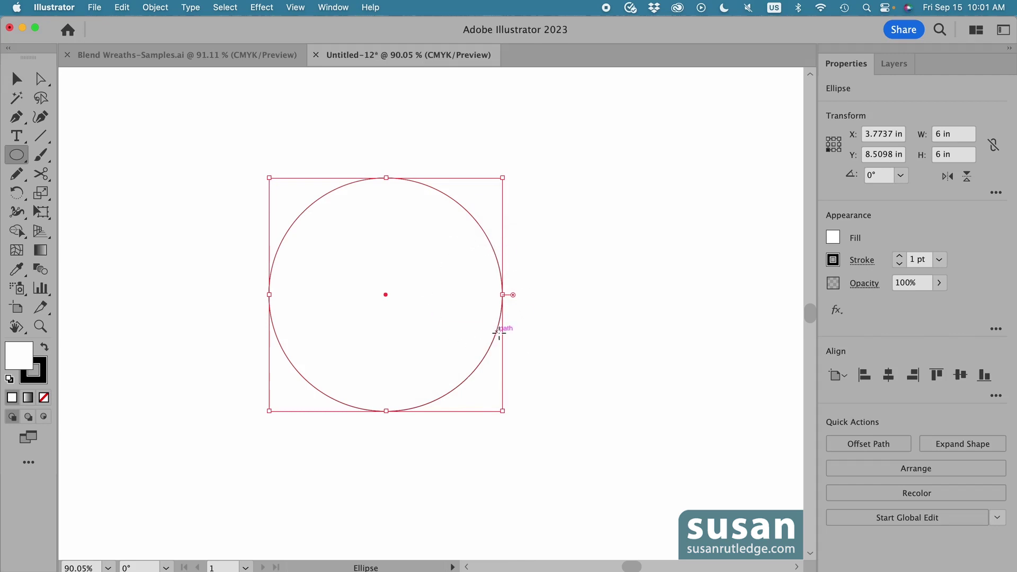
# Set the circle's fill to None and centre it horizontally and vertically on the artboard
pyautogui.click(833, 238)
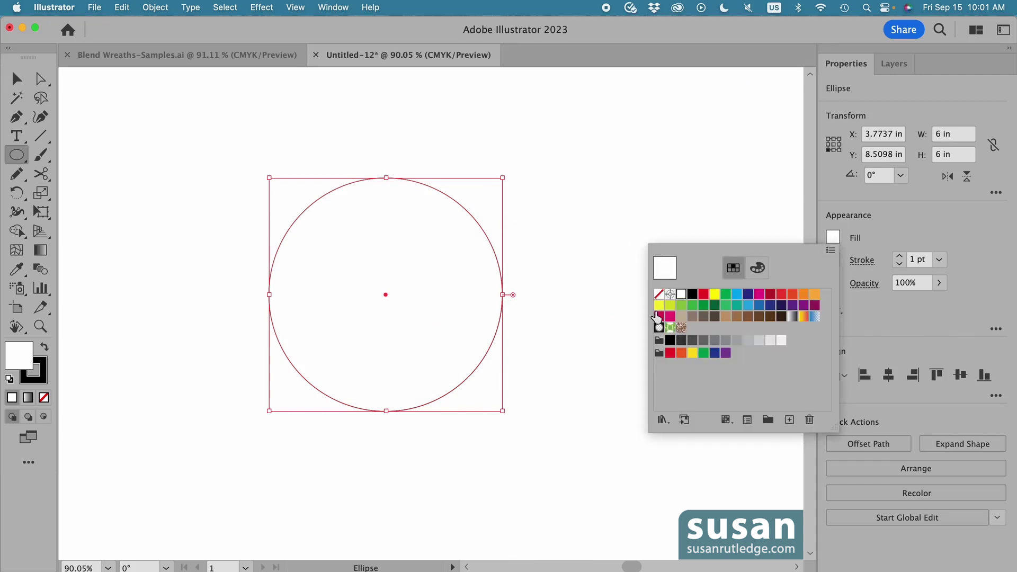
pyautogui.click(659, 295)
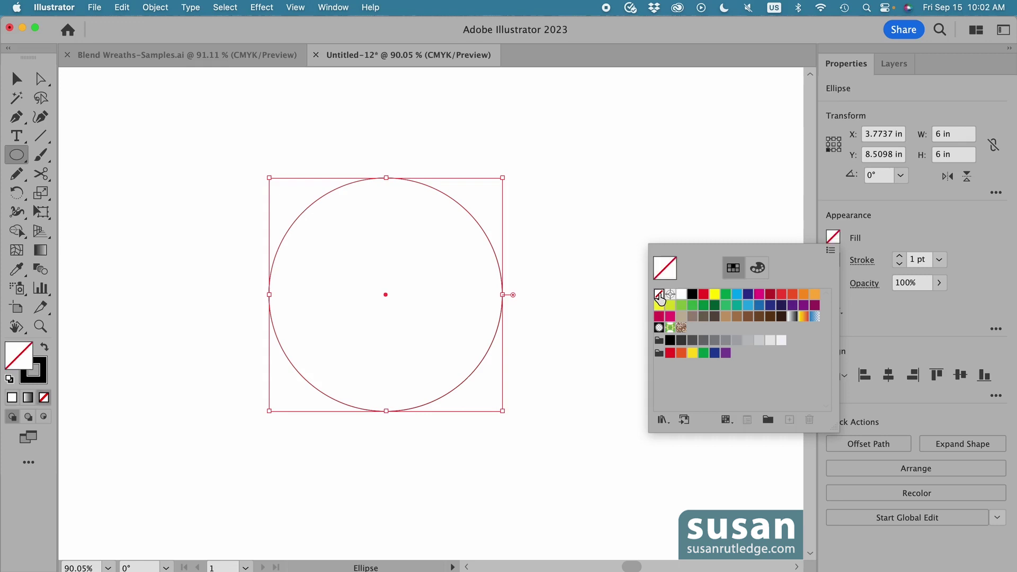
pyautogui.click(879, 309)
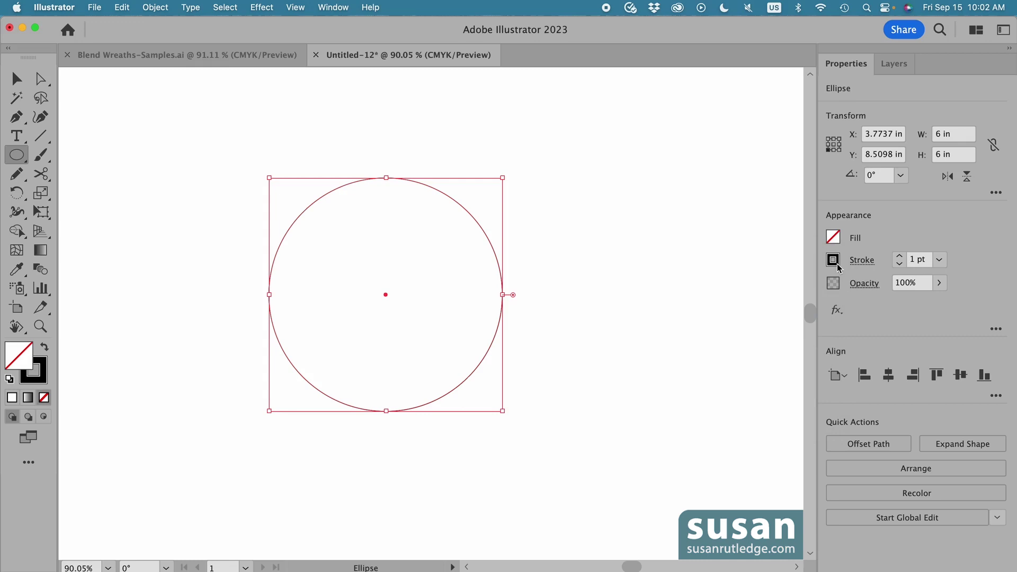
pyautogui.click(890, 376)
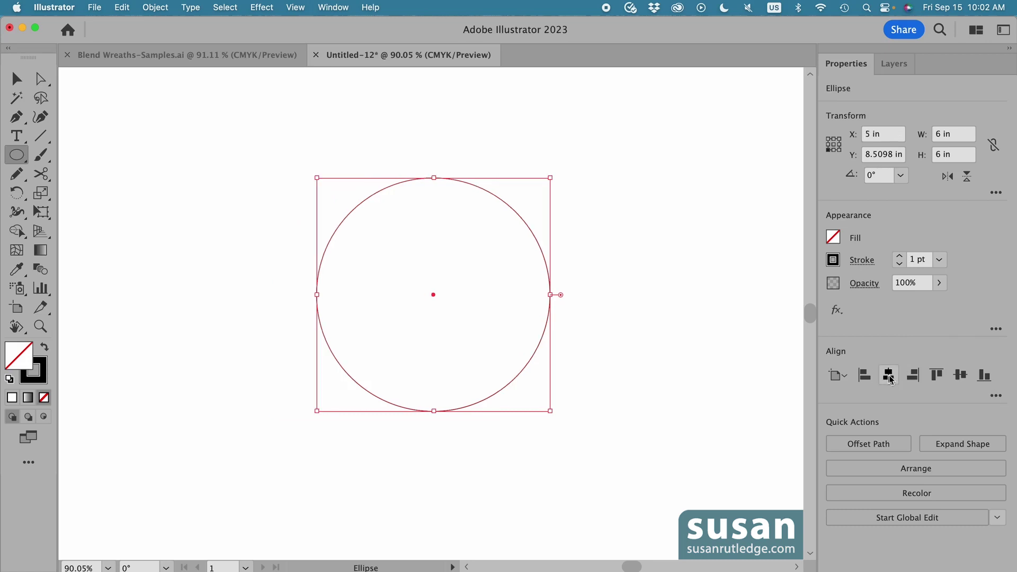
pyautogui.click(961, 375)
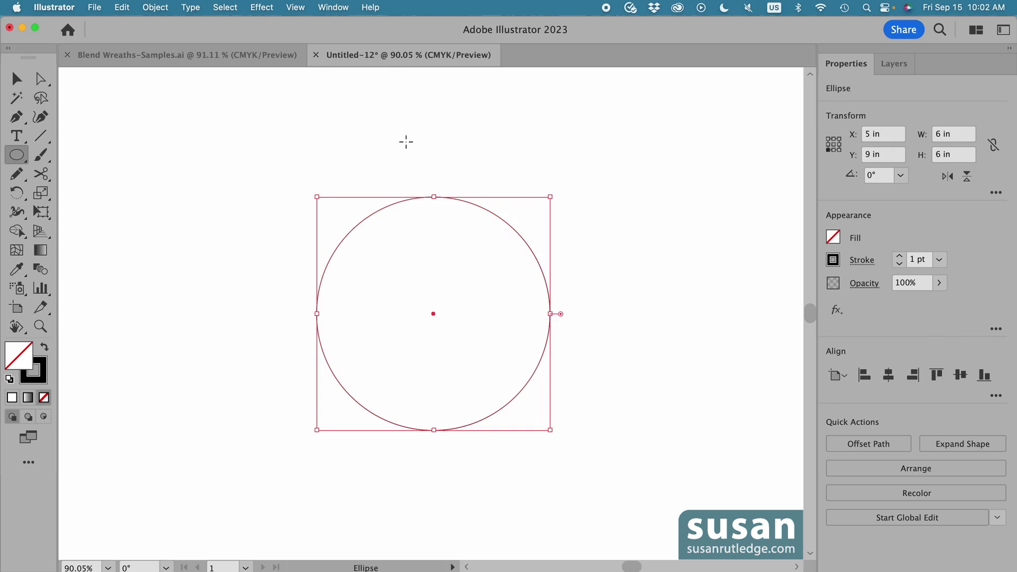
# Apply a Zig Zag effect to the circle with 0.75 in absolute size, 2 ridges per segment and smooth points
pyautogui.click(265, 10)
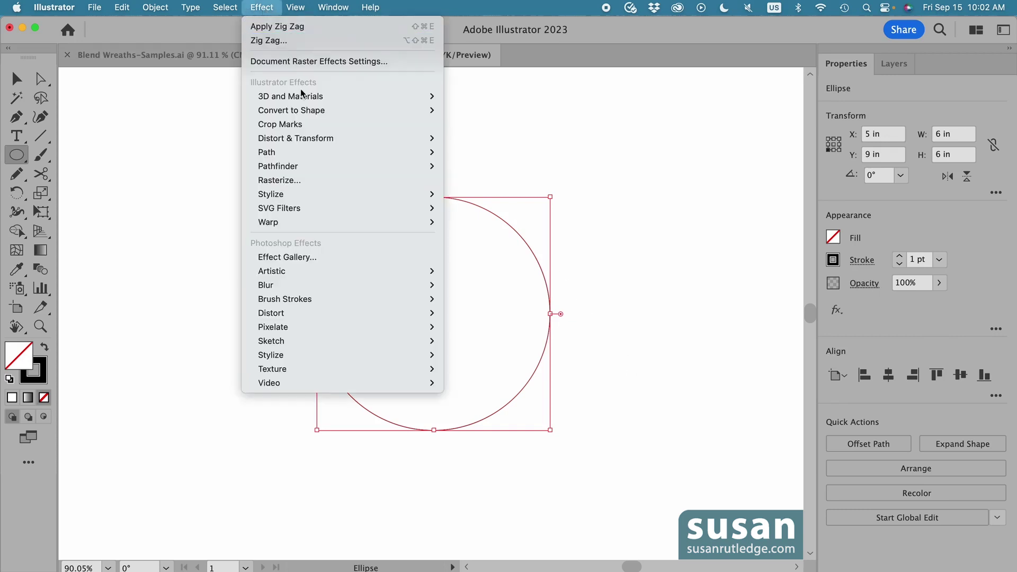
pyautogui.moveTo(311, 139)
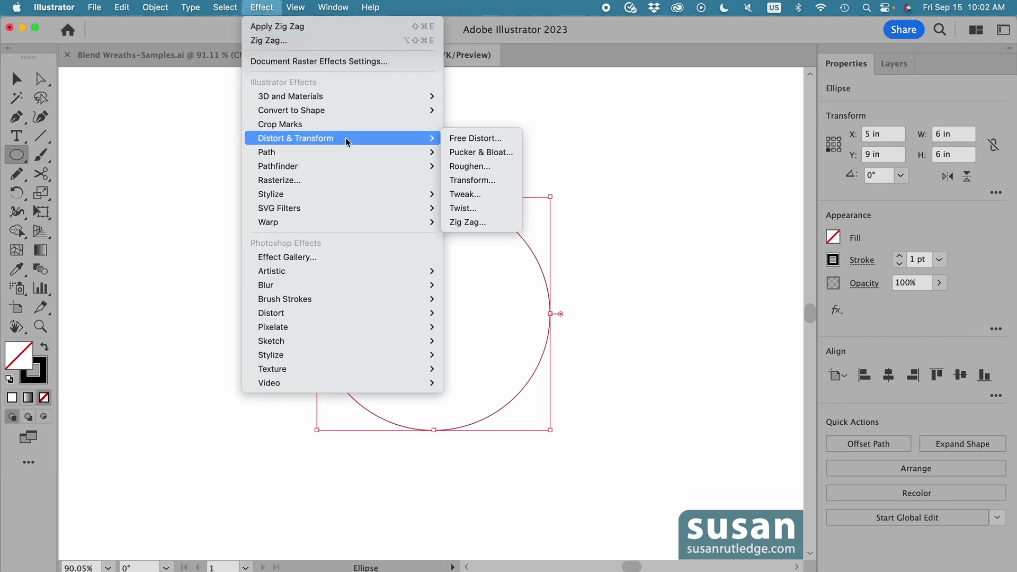
pyautogui.click(483, 223)
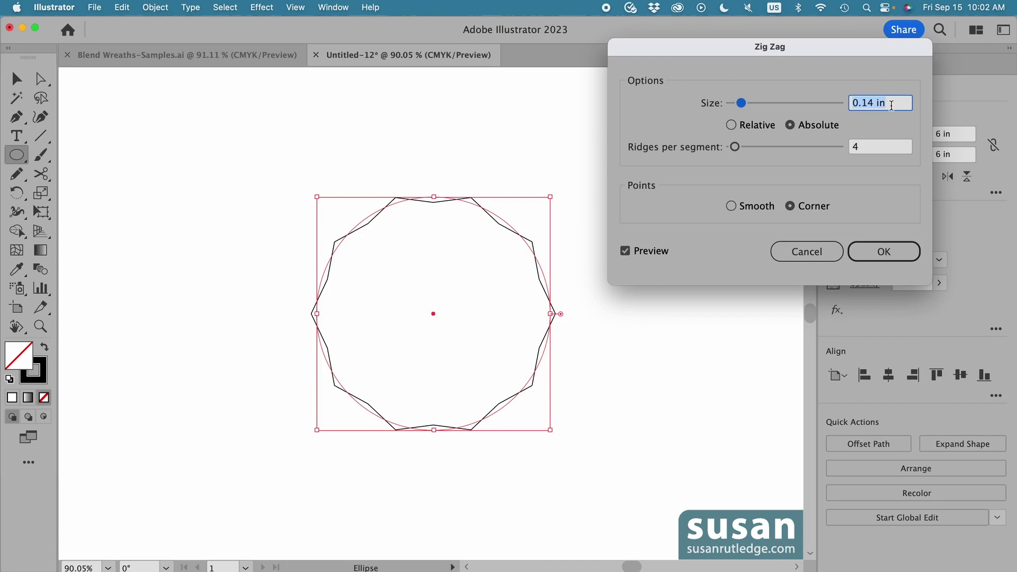
pyautogui.click(864, 103)
pyautogui.write('0.75')
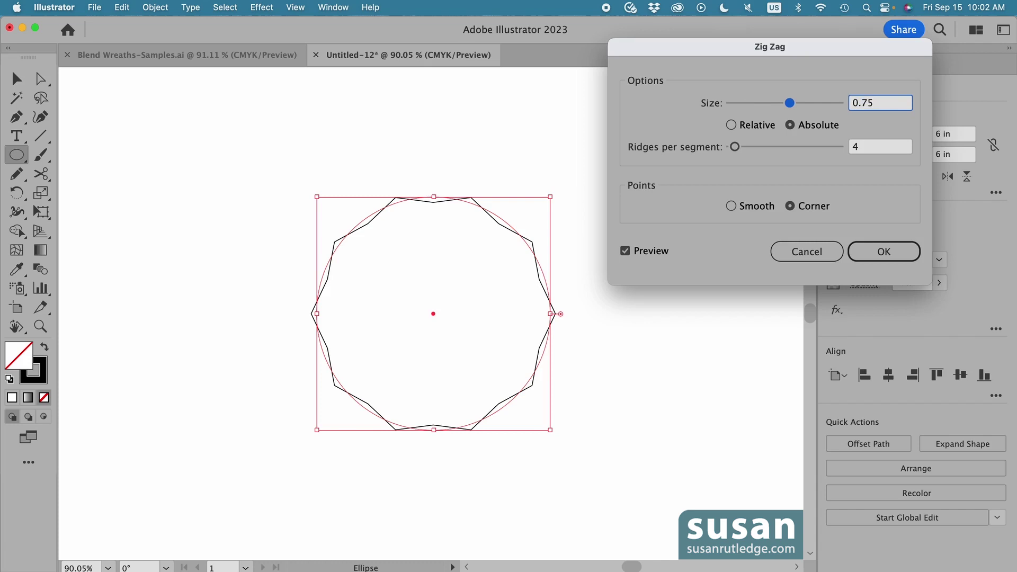
pyautogui.click(855, 148)
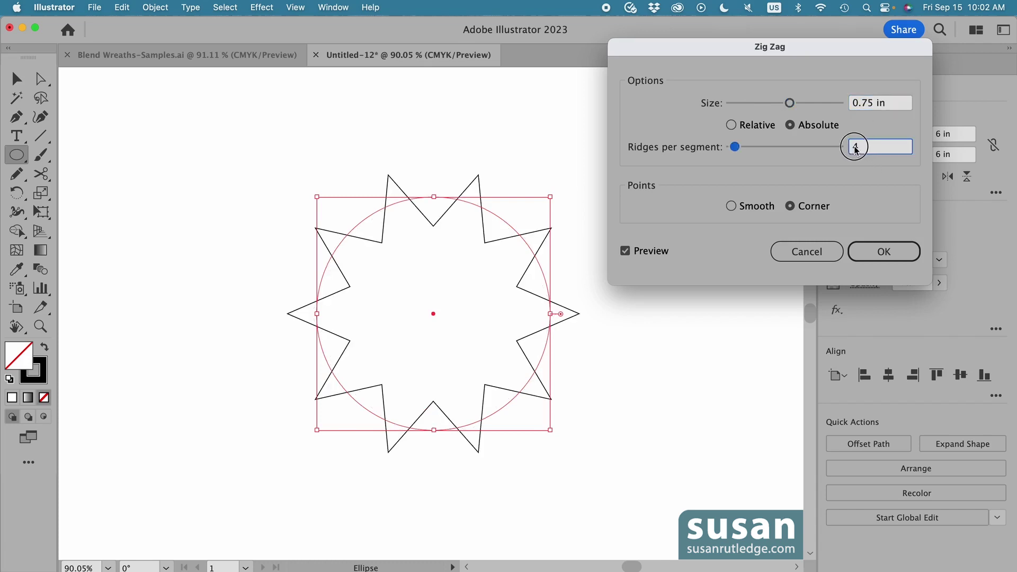
pyautogui.press('BackSpace')
pyautogui.write('2')
pyautogui.click(732, 206)
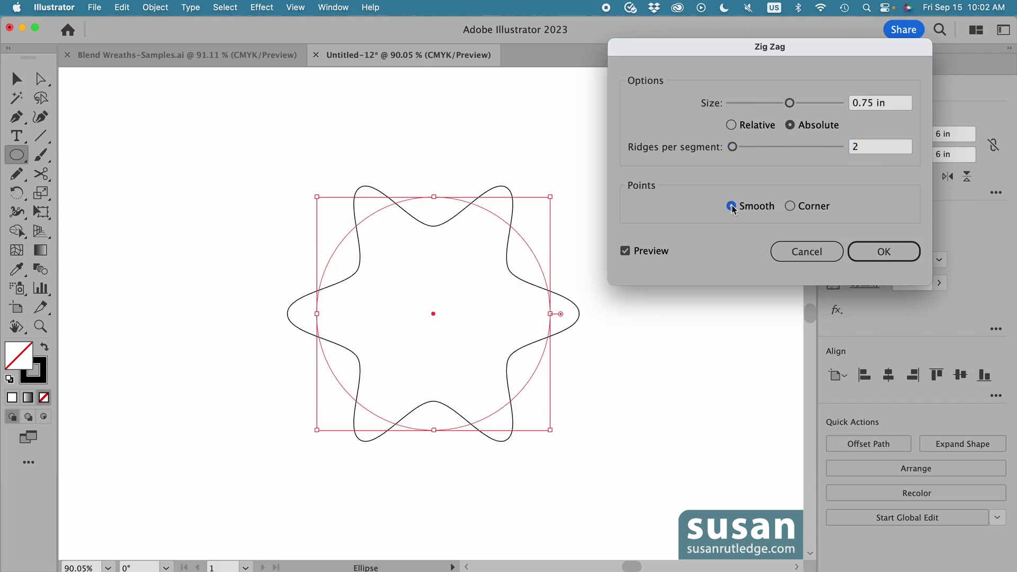
pyautogui.click(884, 252)
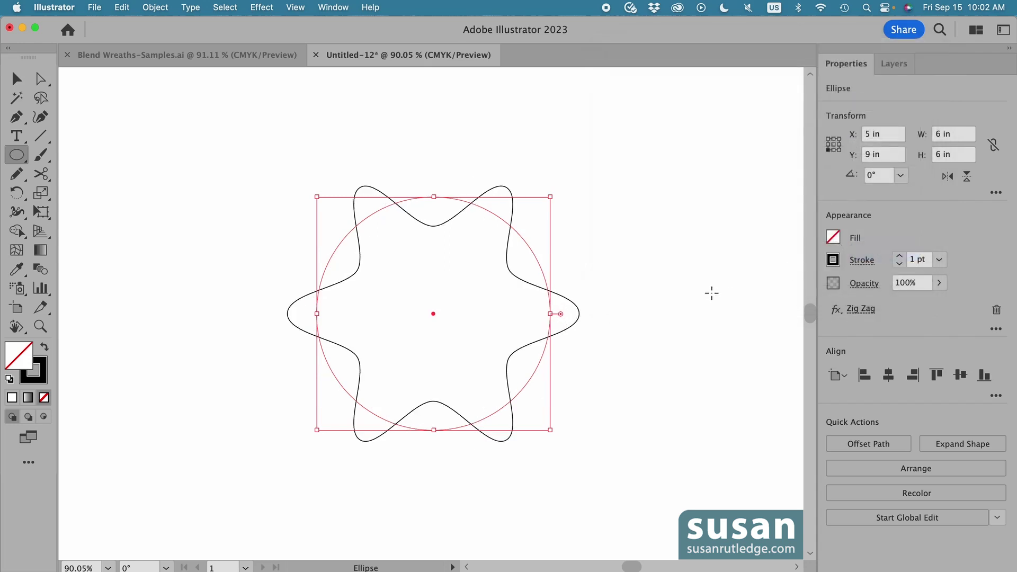
# Create a copy of the wavy circle rotated by 30°
pyautogui.click(157, 7)
pyautogui.moveTo(165, 28)
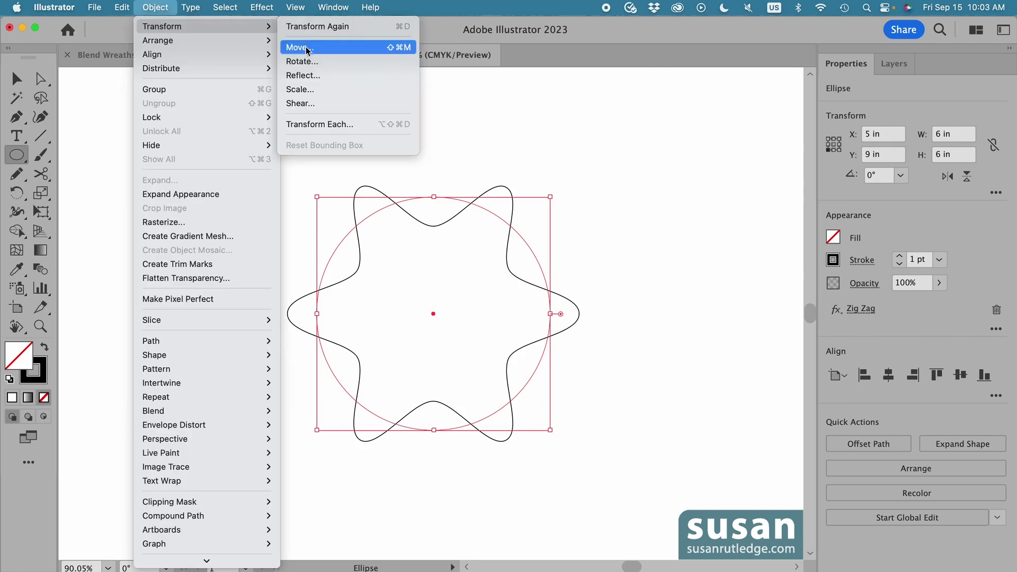
pyautogui.click(329, 64)
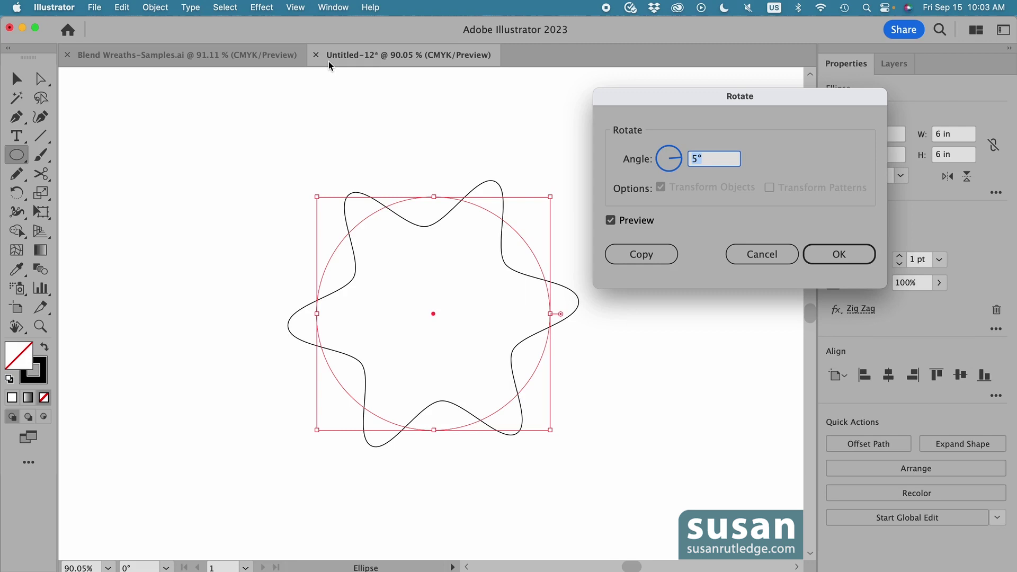
pyautogui.click(690, 158)
pyautogui.write('30')
pyautogui.click(644, 255)
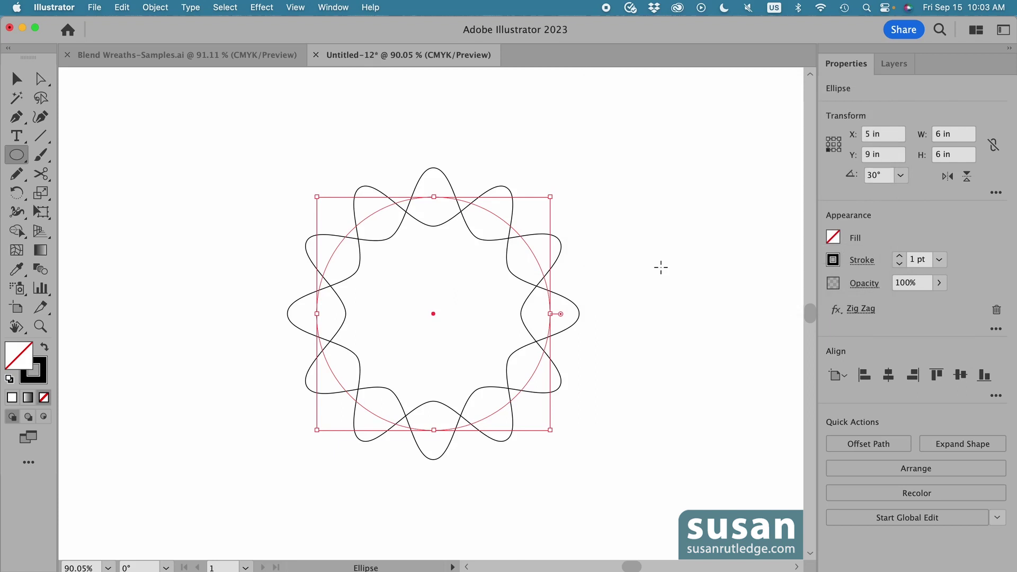
# Select both wavy circles and set the blend options to Specified Steps with 10 steps
pyautogui.click(17, 80)
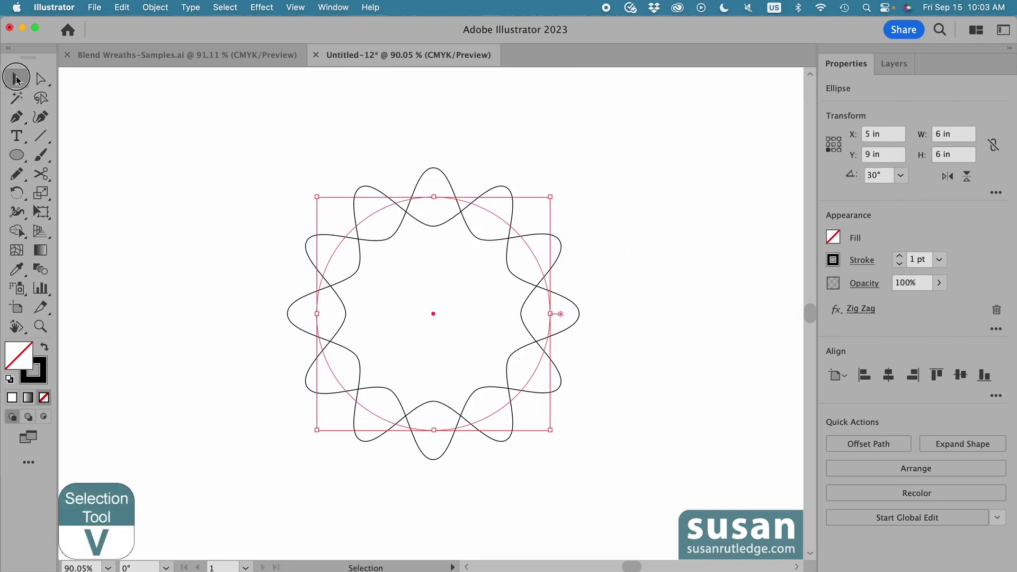
pyautogui.moveTo(271, 131); pyautogui.dragTo(602, 468)
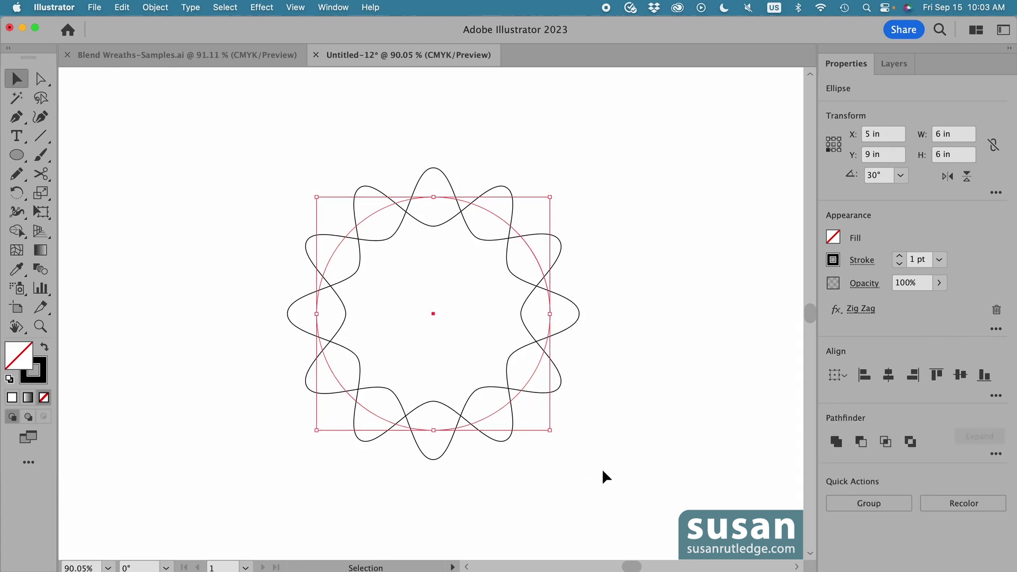
pyautogui.click(158, 9)
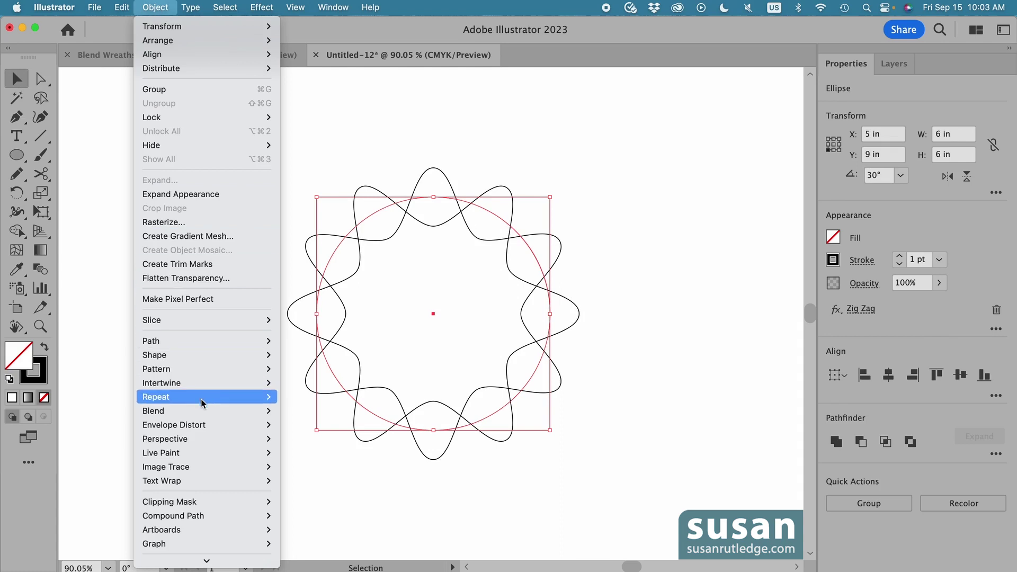
pyautogui.moveTo(199, 412)
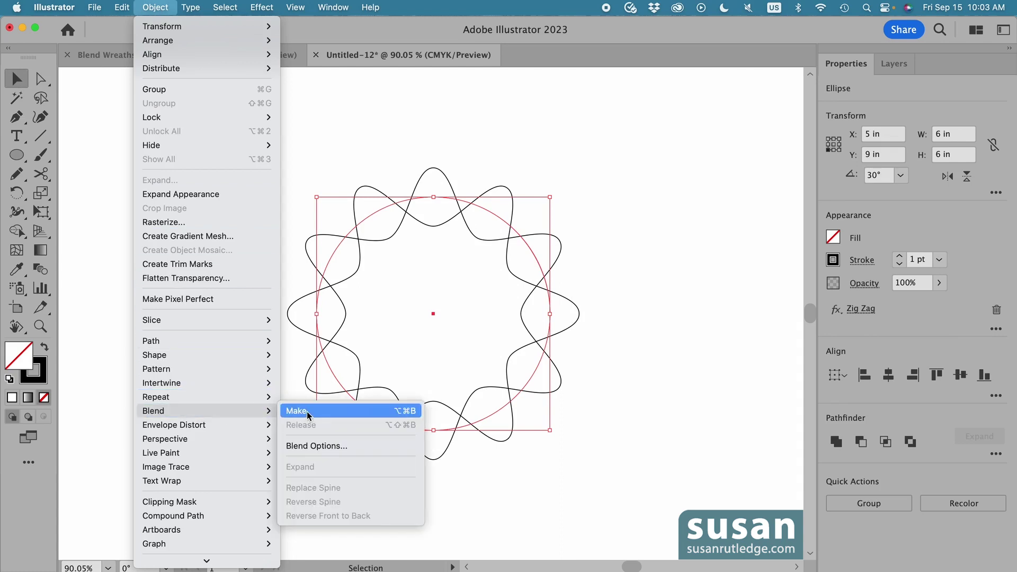
pyautogui.click(338, 447)
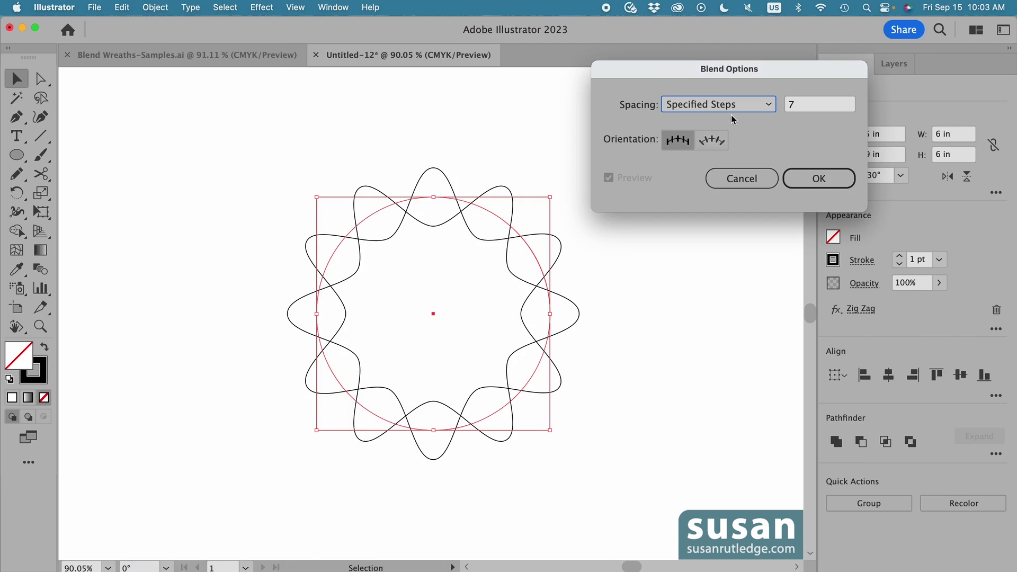
pyautogui.click(768, 108)
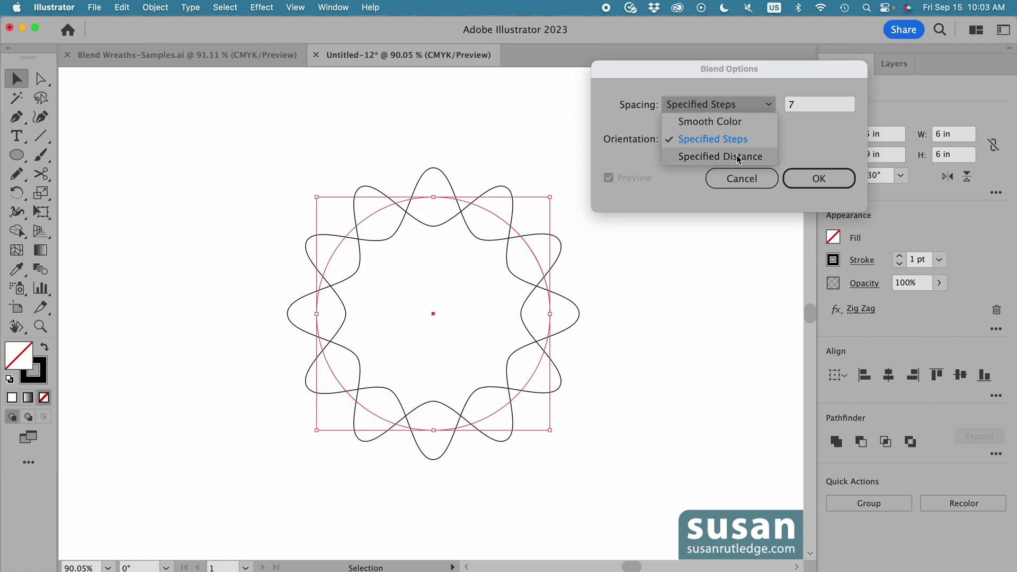
pyautogui.click(728, 138)
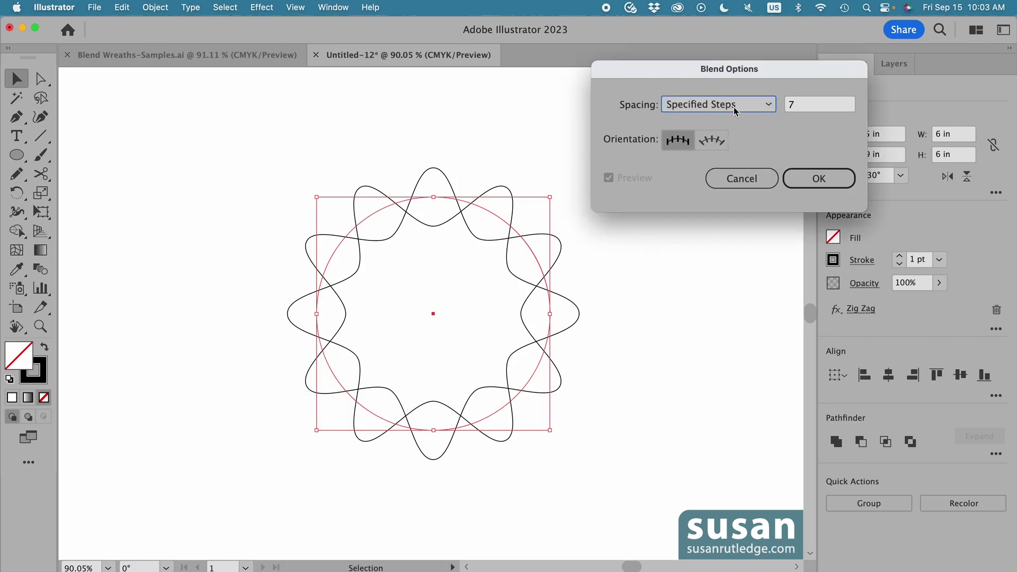
pyautogui.click(796, 117)
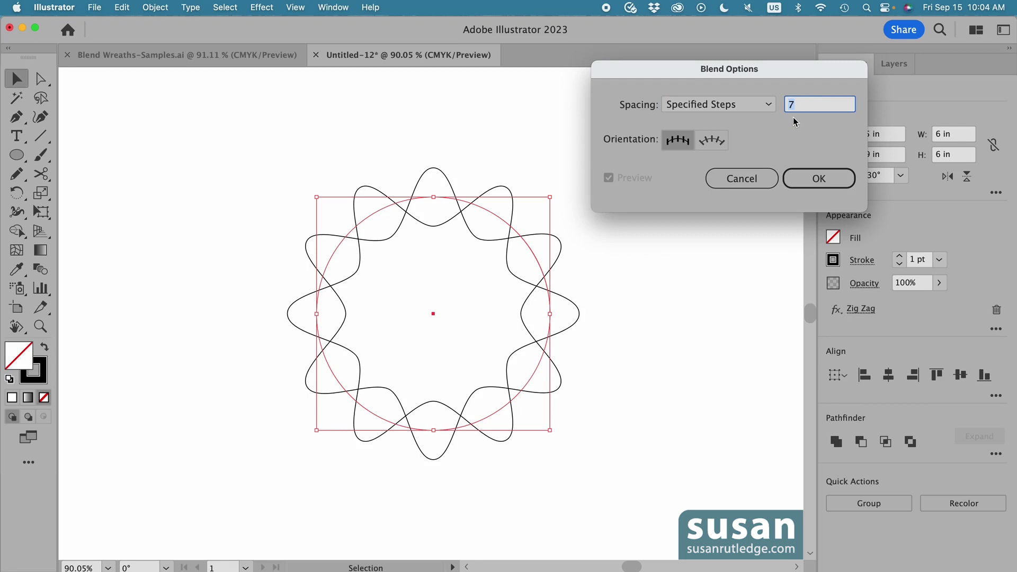
pyautogui.write('10')
pyautogui.click(819, 186)
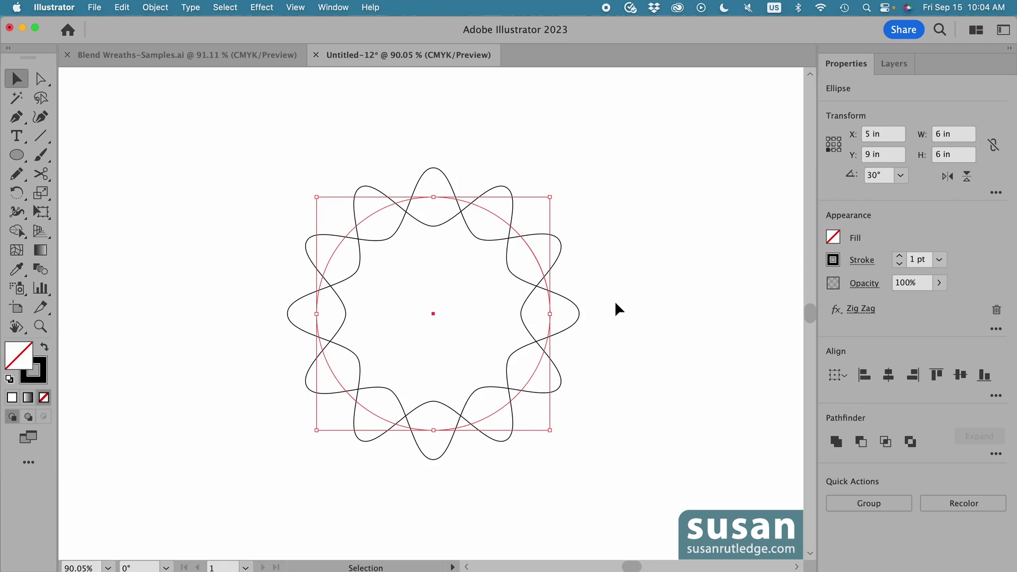
# Make a blend from the two selected wavy circles, then deselect it
pyautogui.click(161, 8)
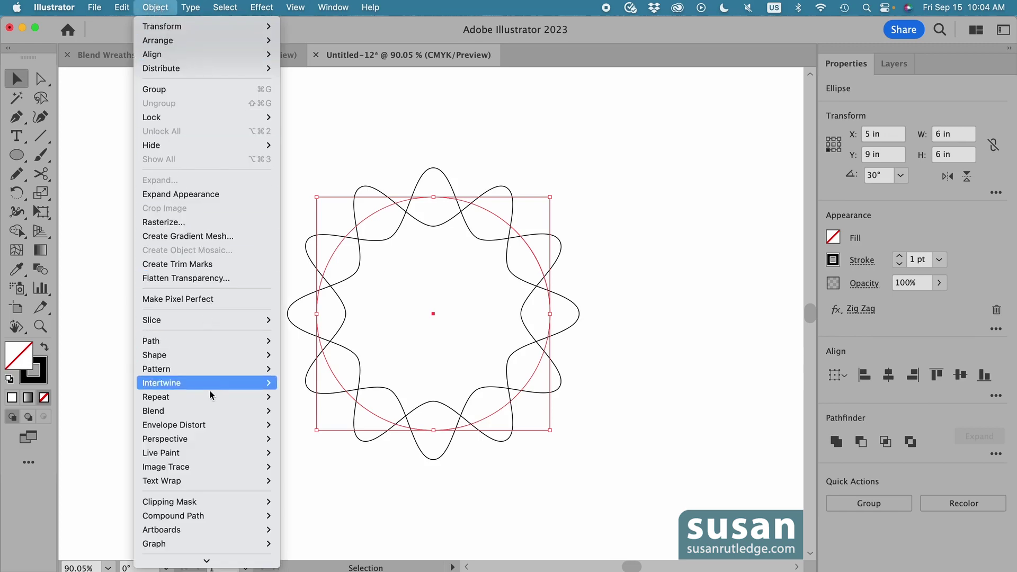
pyautogui.moveTo(209, 412)
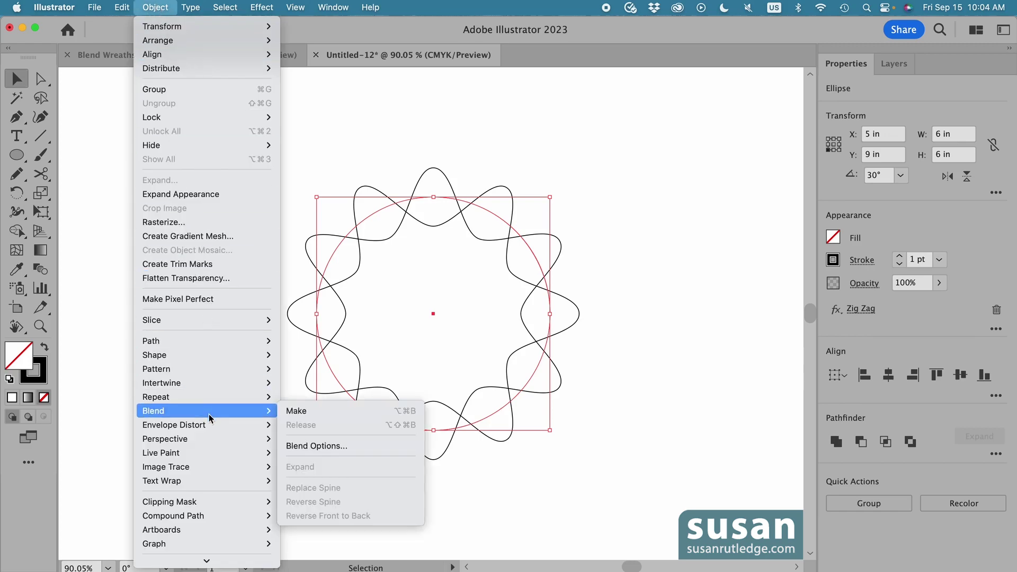
pyautogui.click(314, 411)
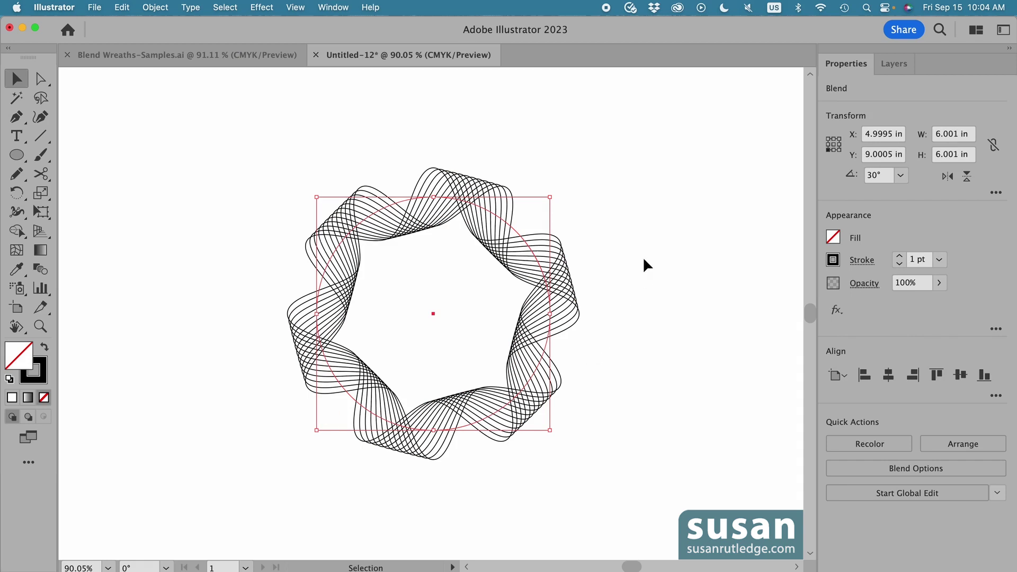
pyautogui.click(627, 214)
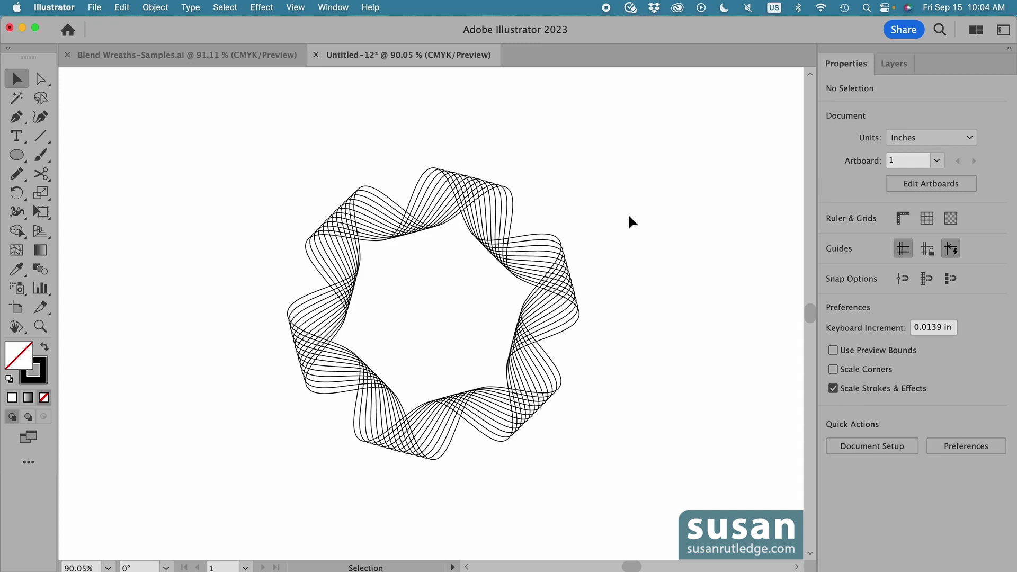
# Reopen the blend options of the wreath and preview it with 6 specified steps
pyautogui.click(494, 213)
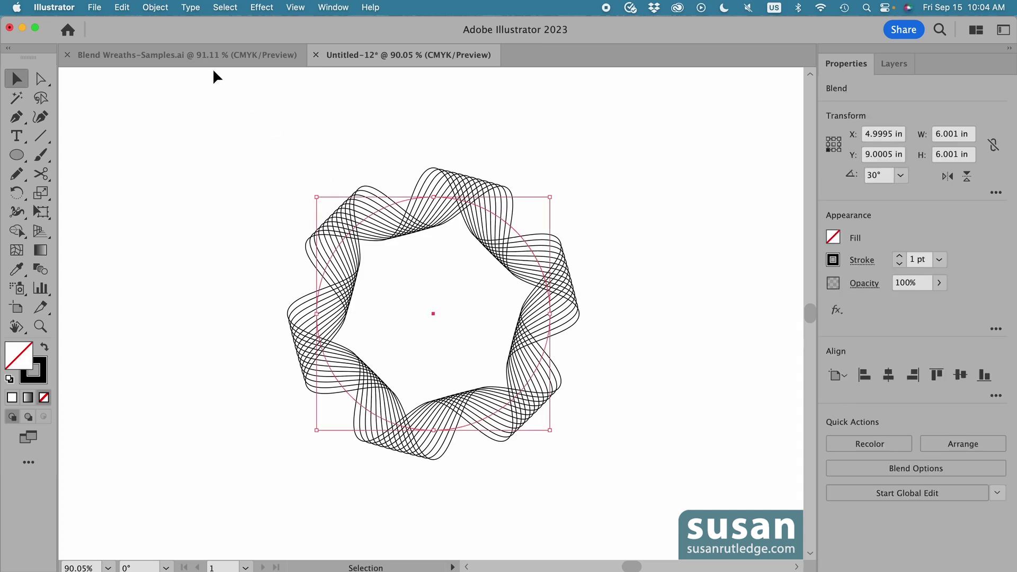
pyautogui.click(156, 7)
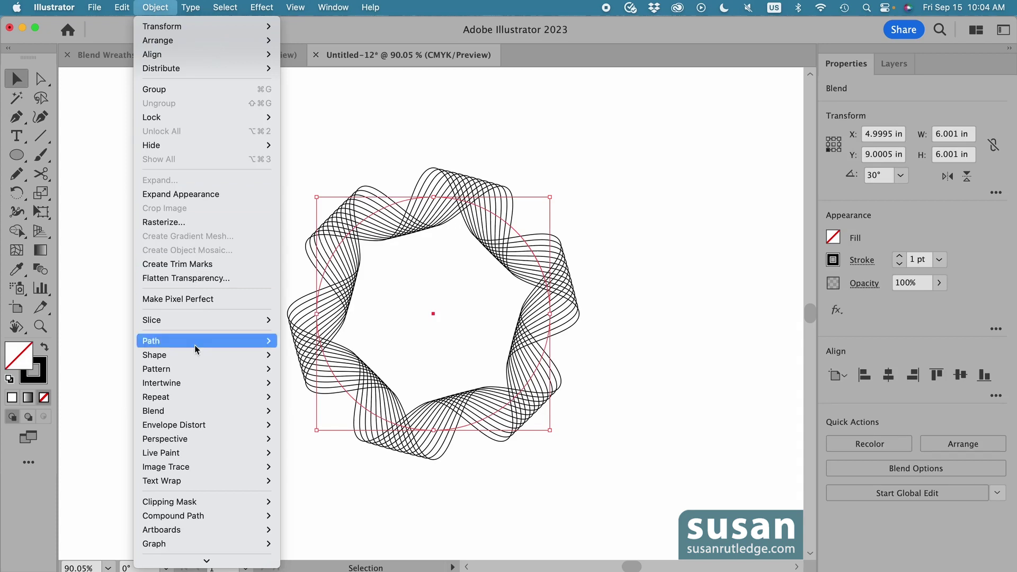
pyautogui.moveTo(208, 413)
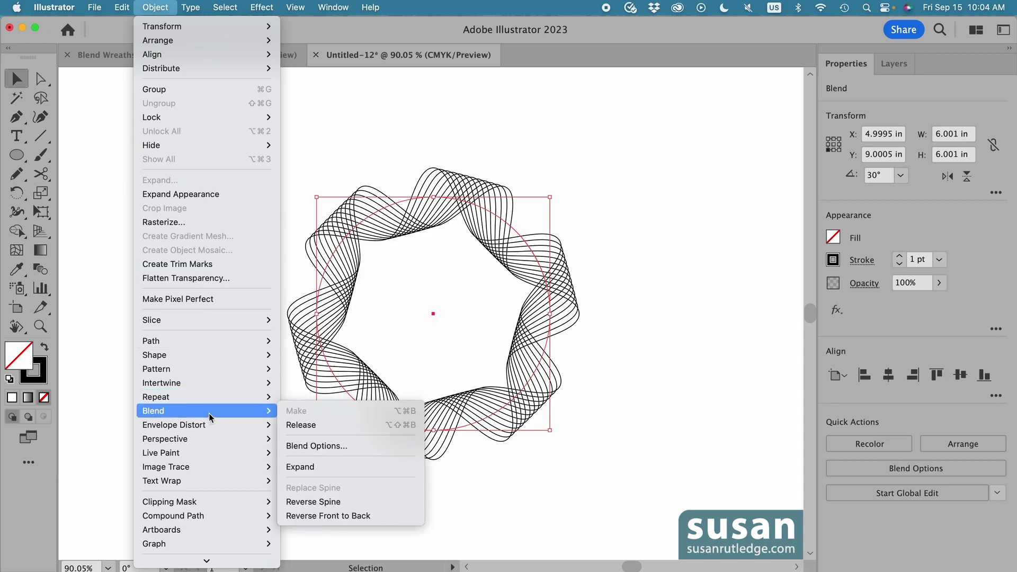
pyautogui.click(326, 447)
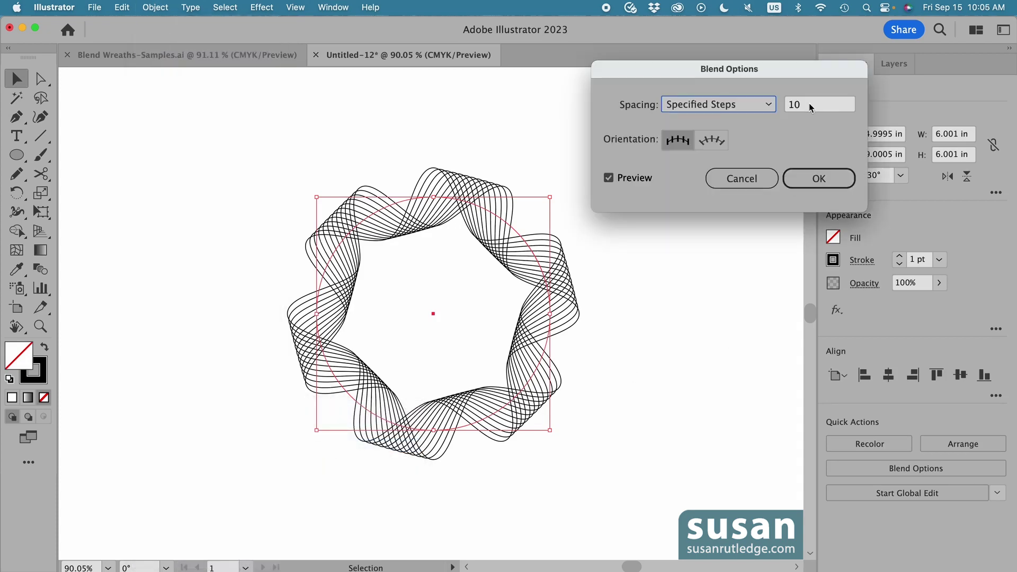
pyautogui.press('Down')
pyautogui.press('Down')
pyautogui.press('Down')
pyautogui.press('Down')
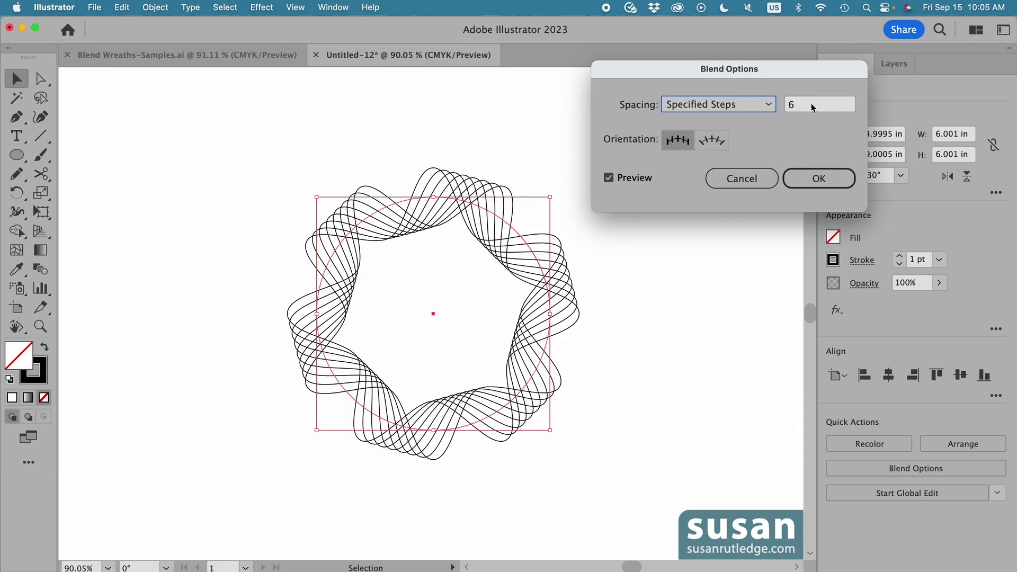
# Raise the wreath blend to 15 specified steps, apply the change and deselect the wreath
pyautogui.press('Up')
pyautogui.press('Up')
pyautogui.press('Up')
pyautogui.press('Up')
pyautogui.press('Up')
pyautogui.press('Up')
pyautogui.press('Up')
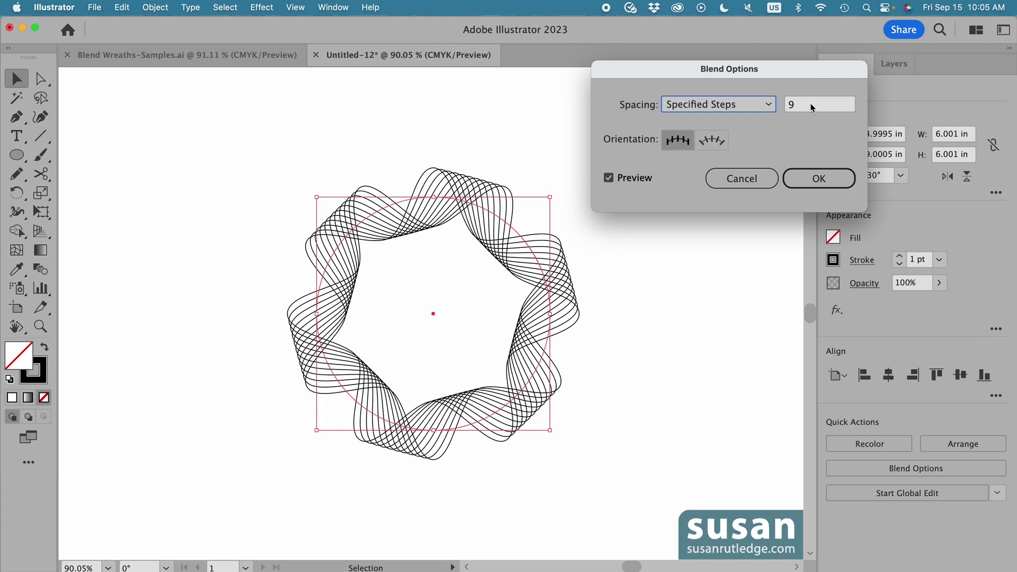
pyautogui.press('Up')
pyautogui.press('Up')
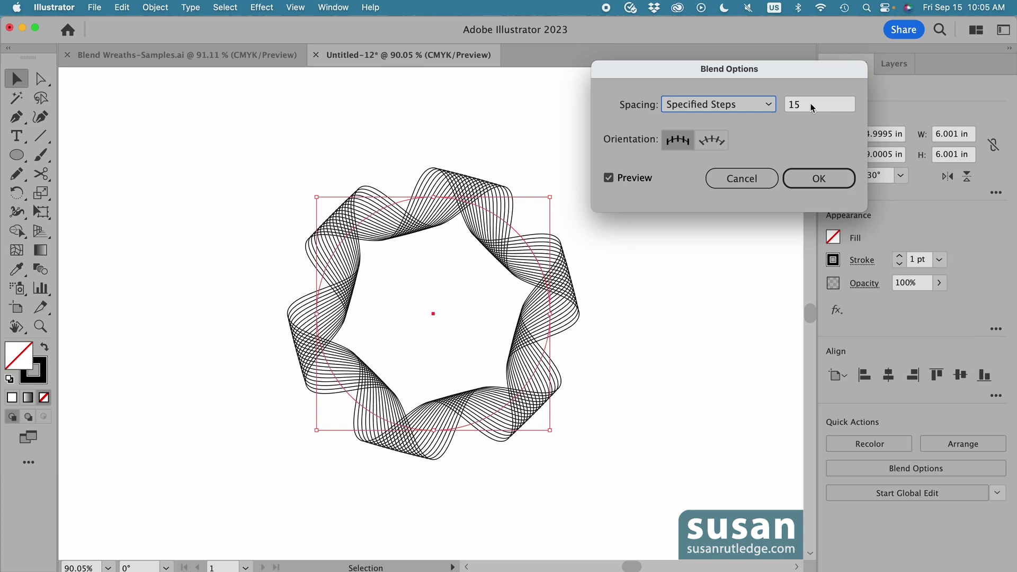
pyautogui.click(821, 178)
pyautogui.click(674, 289)
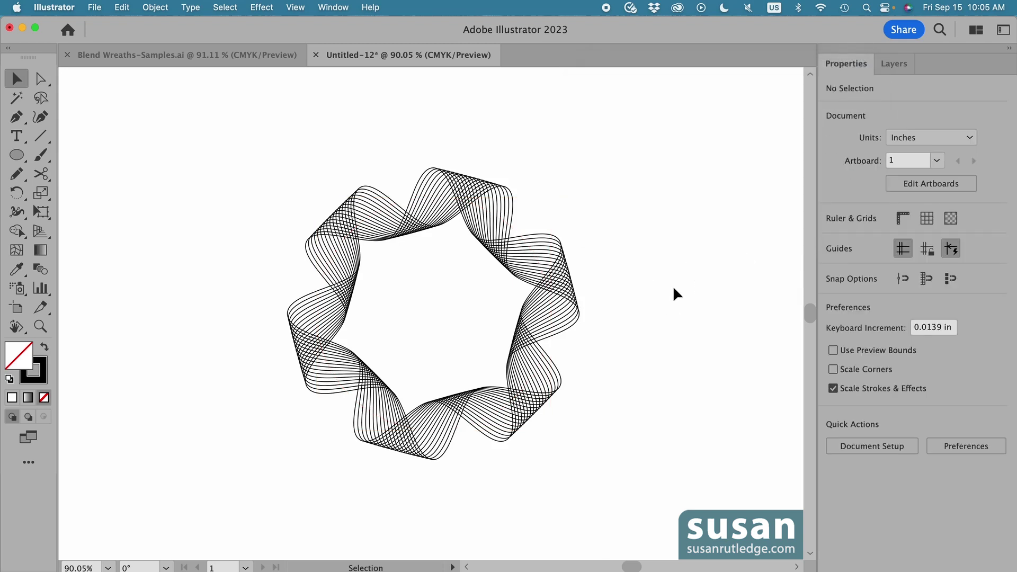
# Replace the wreath with a new 6 in by 6 in circle centred horizontally and vertically on the artboard
pyautogui.click(447, 212)
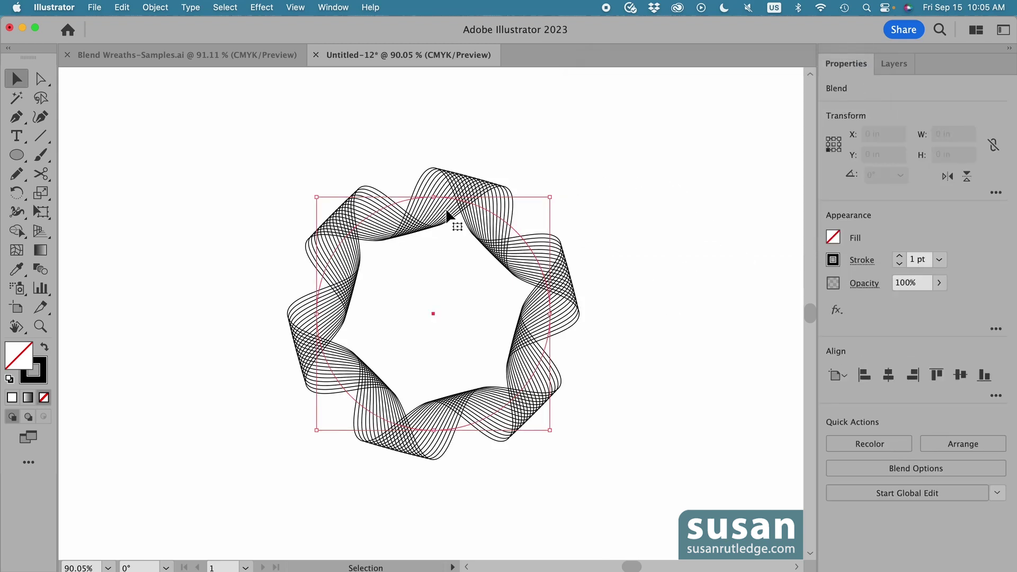
pyautogui.press('Delete')
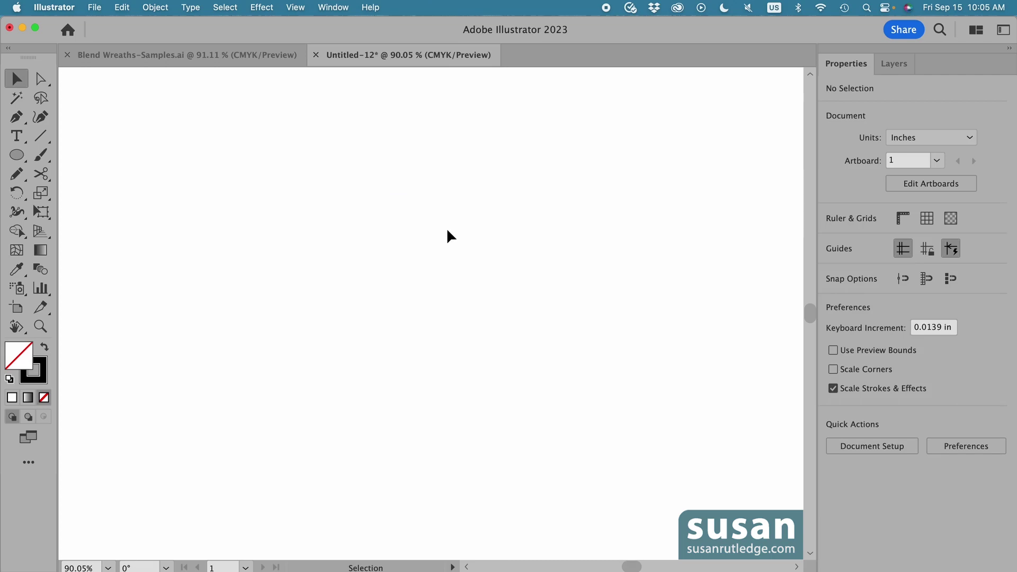
pyautogui.press('l')
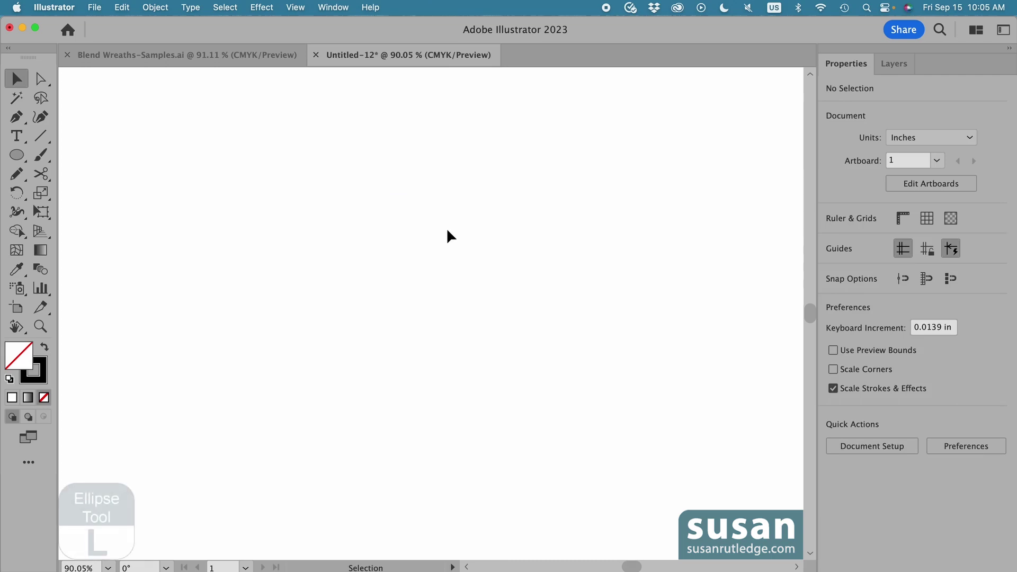
pyautogui.click(376, 208)
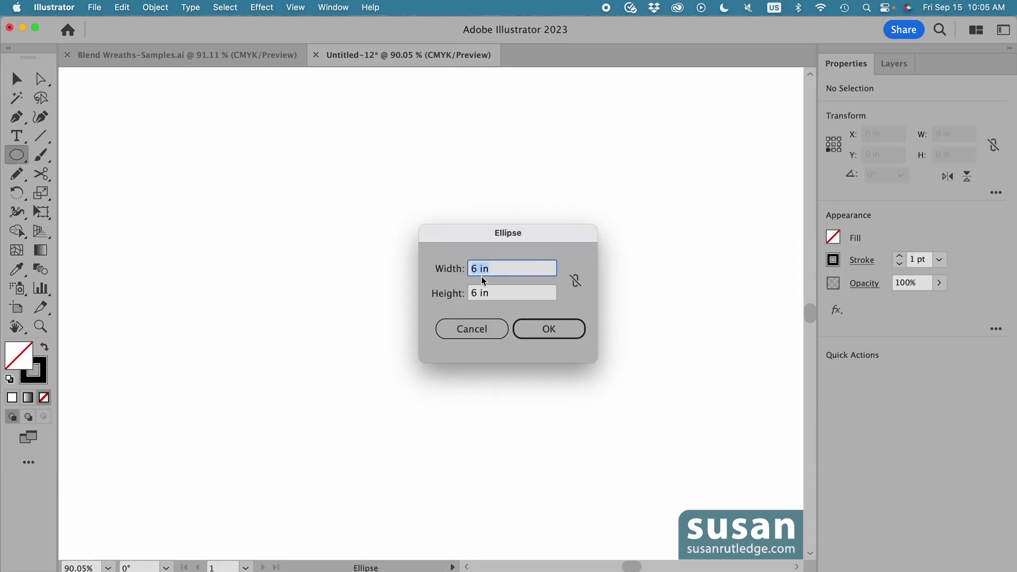
pyautogui.click(549, 329)
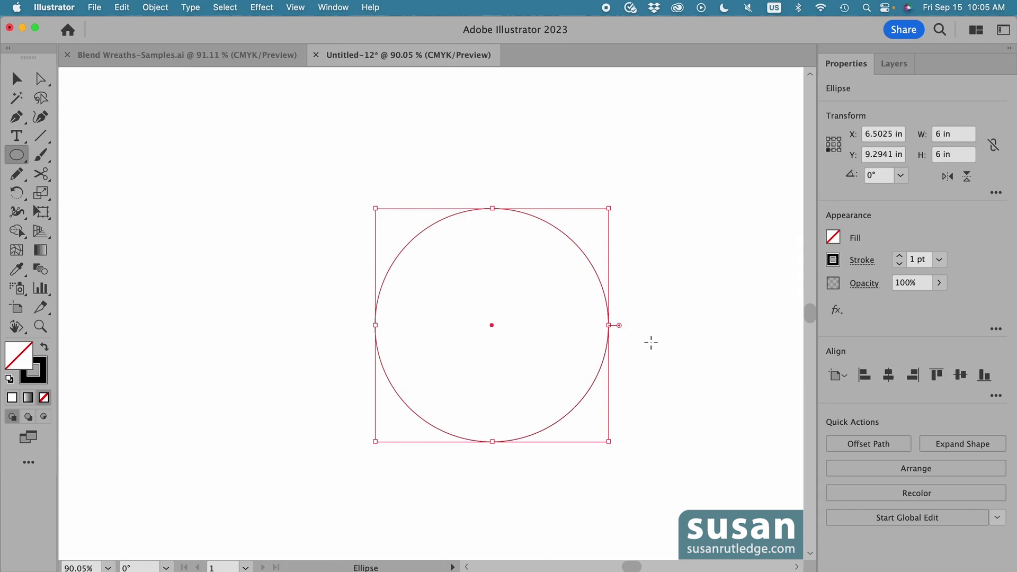
pyautogui.click(890, 376)
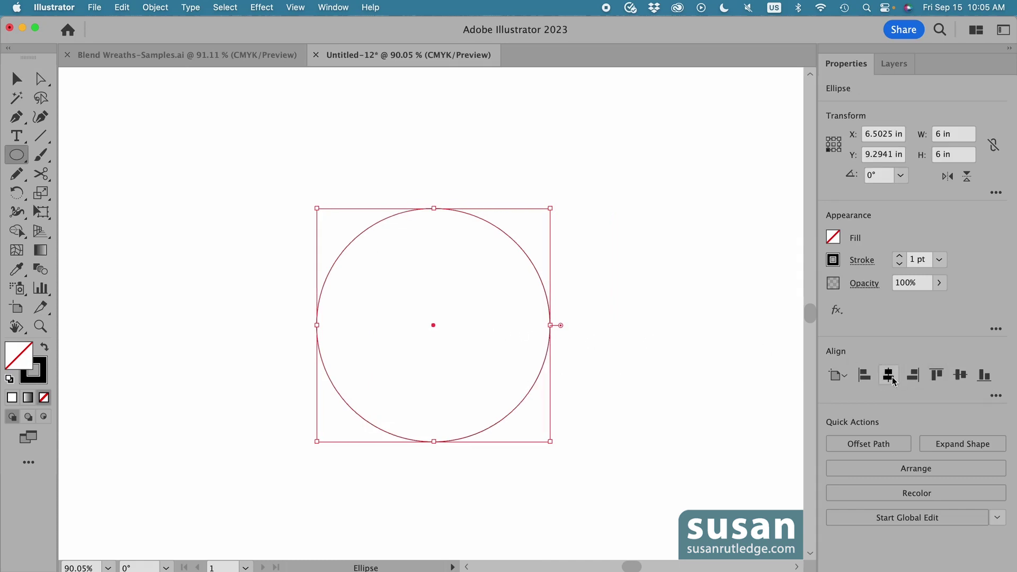
pyautogui.click(959, 375)
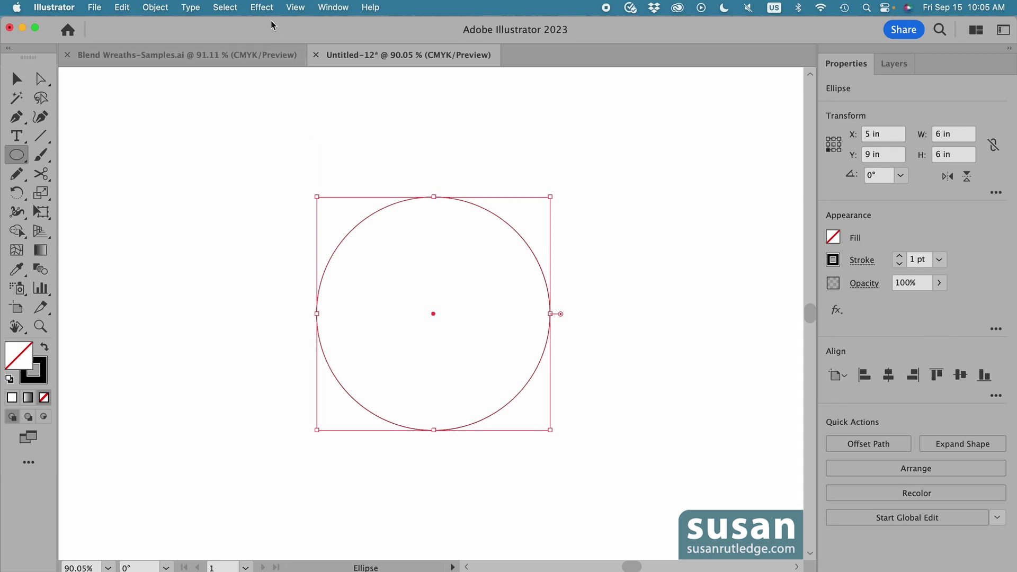
# Apply a Zig Zag effect to the circle with 0.85 in absolute size, 4 ridges per segment and smooth points
pyautogui.click(262, 6)
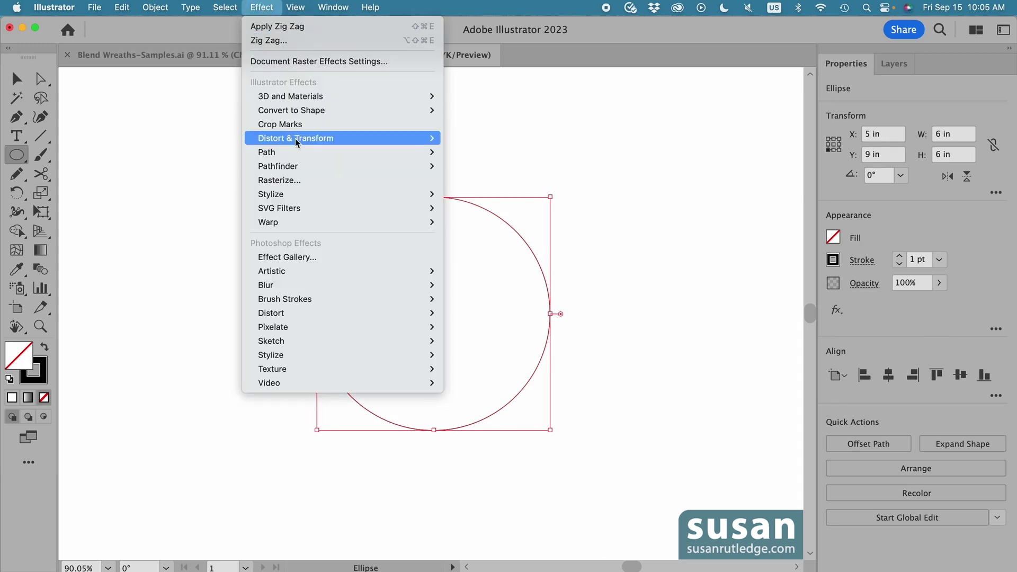
pyautogui.moveTo(298, 138)
pyautogui.click(475, 222)
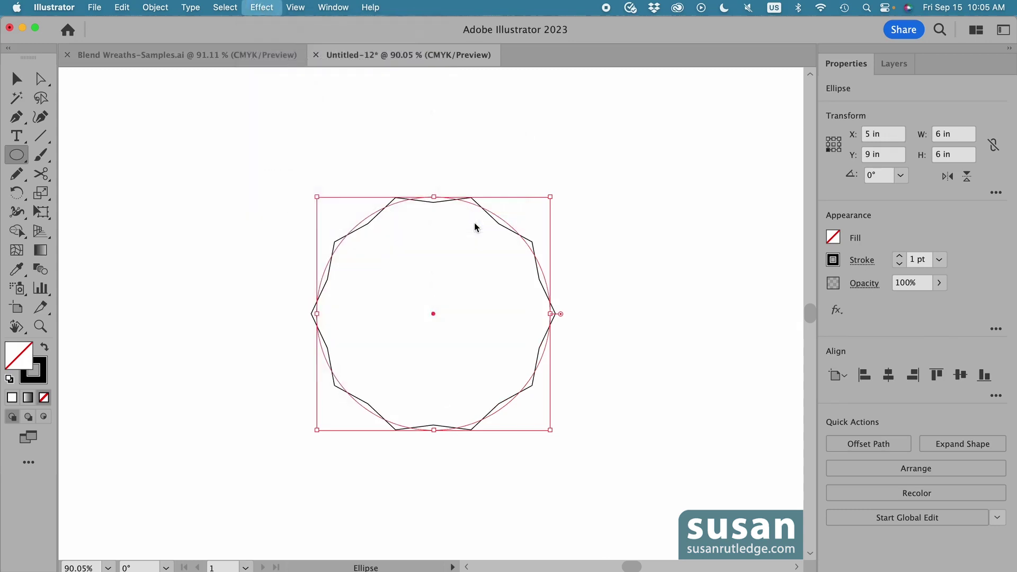
pyautogui.click(872, 103)
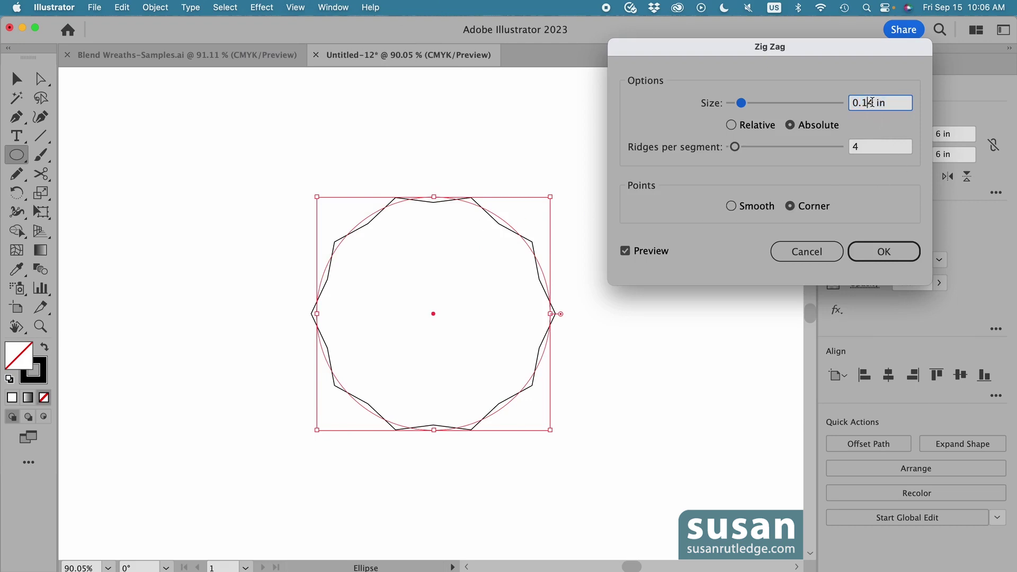
pyautogui.press('BackSpace')
pyautogui.press('BackSpace')
pyautogui.write('85')
pyautogui.click(732, 207)
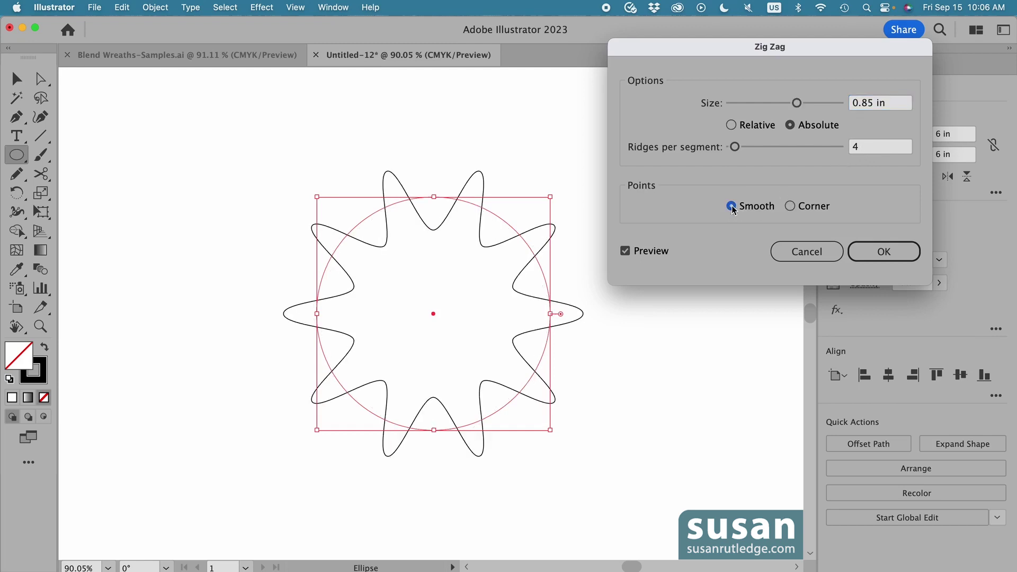
pyautogui.click(883, 251)
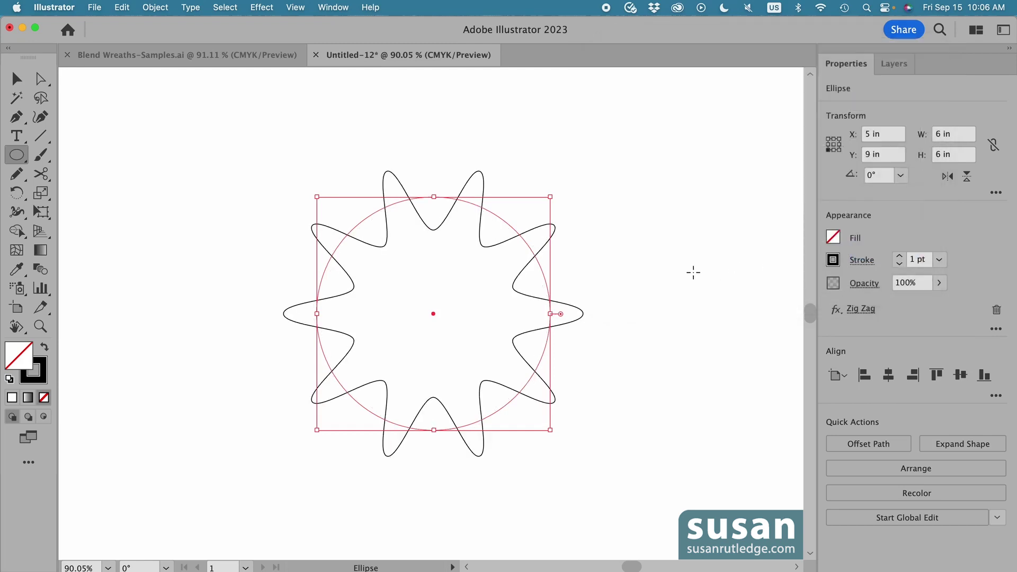
# Create a copy of the zig-zag circle rotated by 20°
pyautogui.click(155, 7)
pyautogui.moveTo(229, 27)
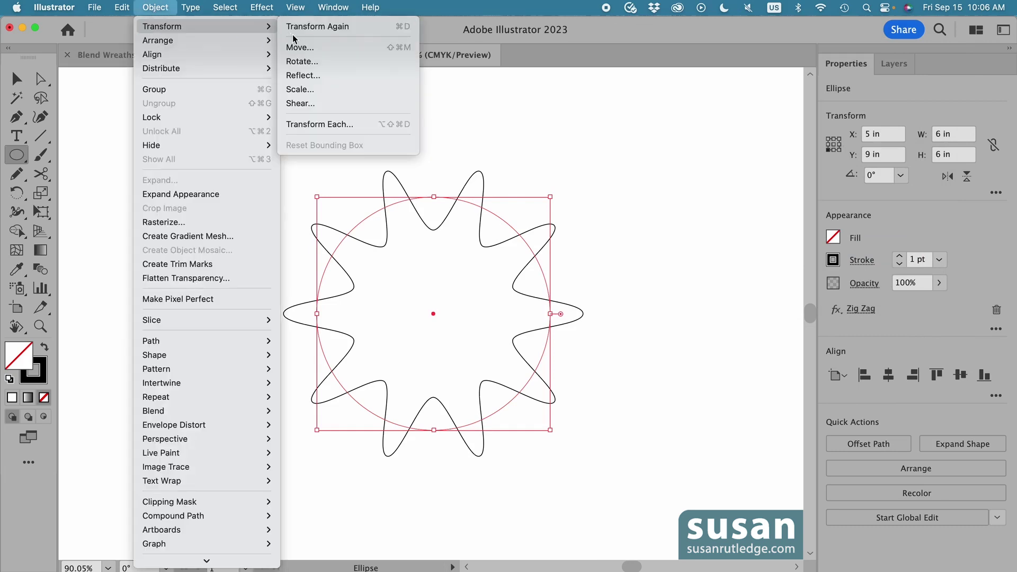
pyautogui.click(304, 62)
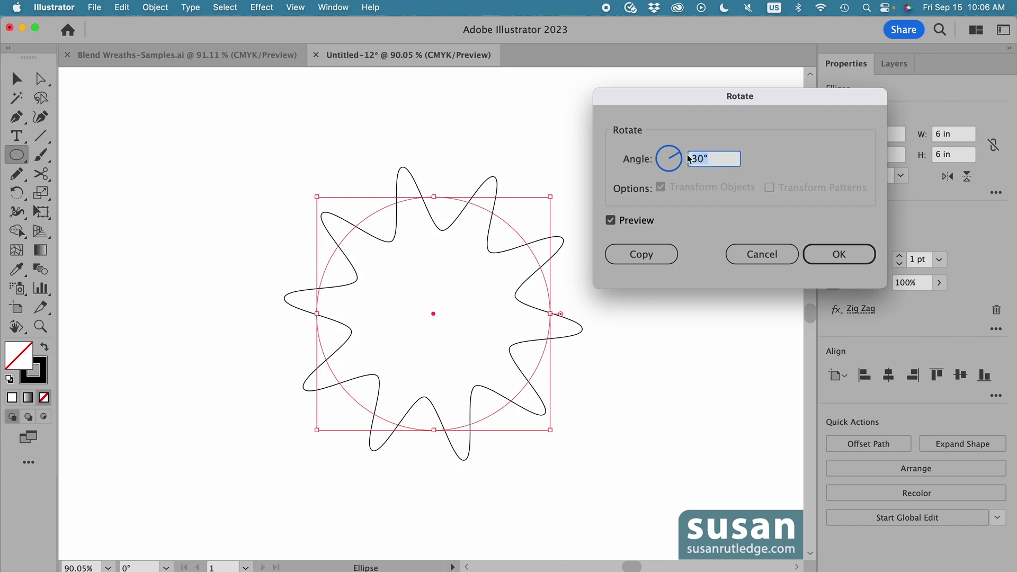
pyautogui.write('20')
pyautogui.click(642, 254)
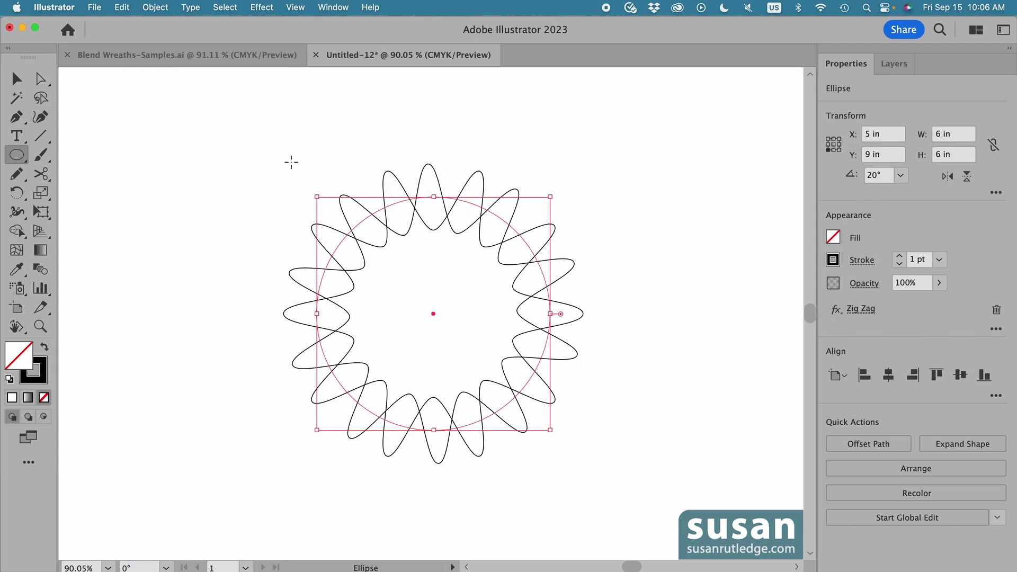
# Select both zig-zag circles and set the blend options to Specified Steps with 10 steps
pyautogui.press('v')
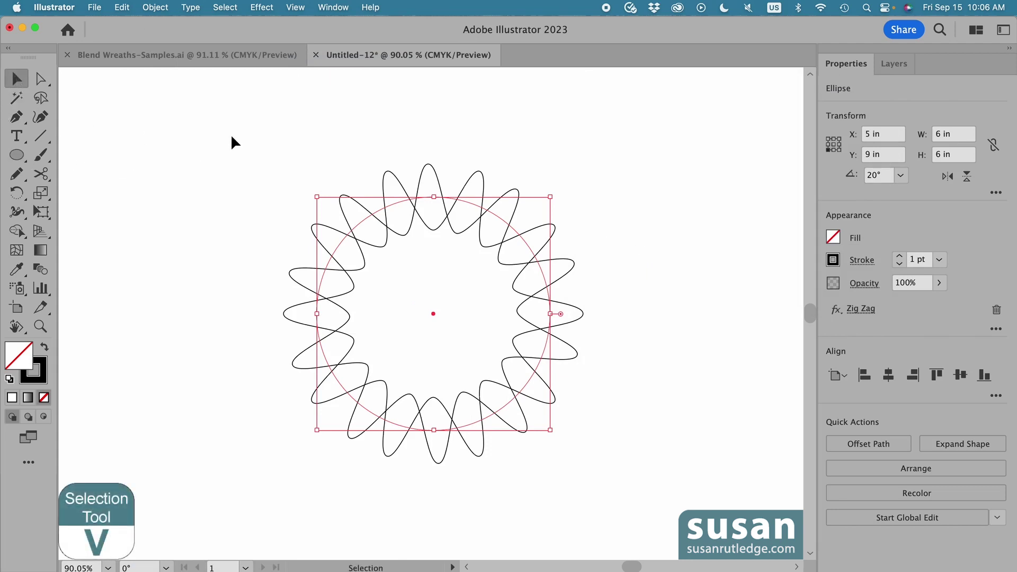
pyautogui.moveTo(267, 135); pyautogui.dragTo(596, 461)
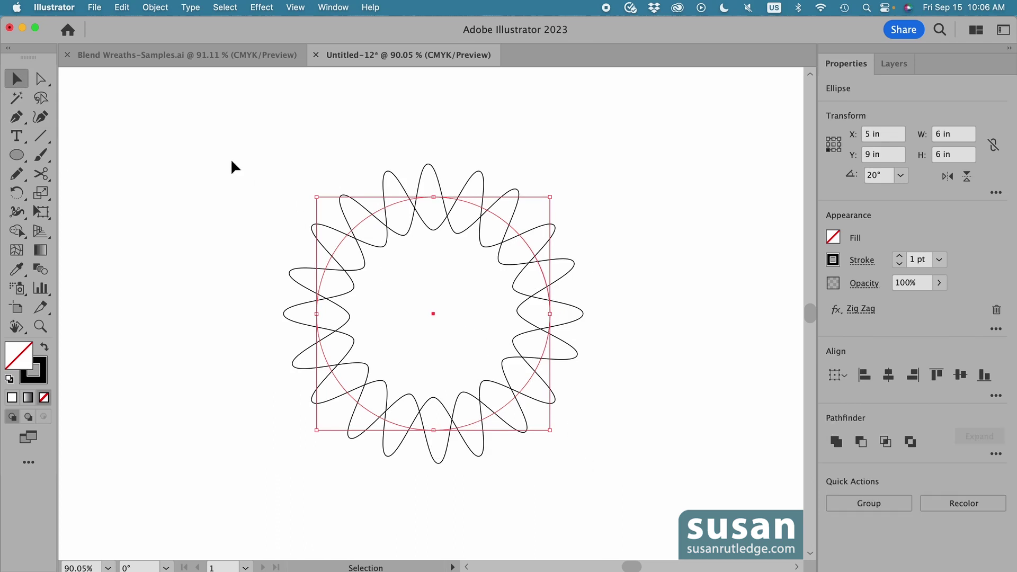
pyautogui.click(156, 8)
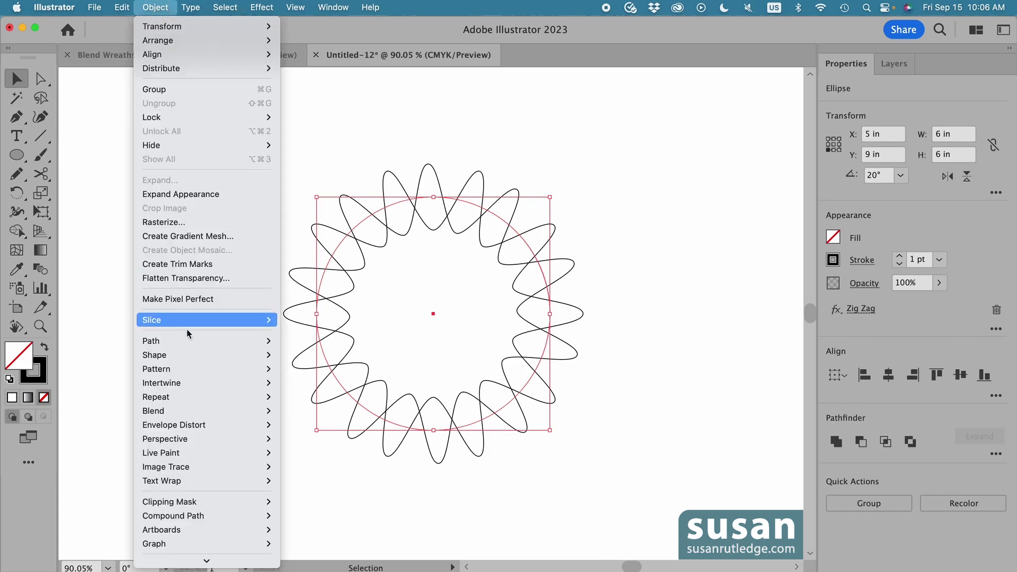
pyautogui.moveTo(190, 411)
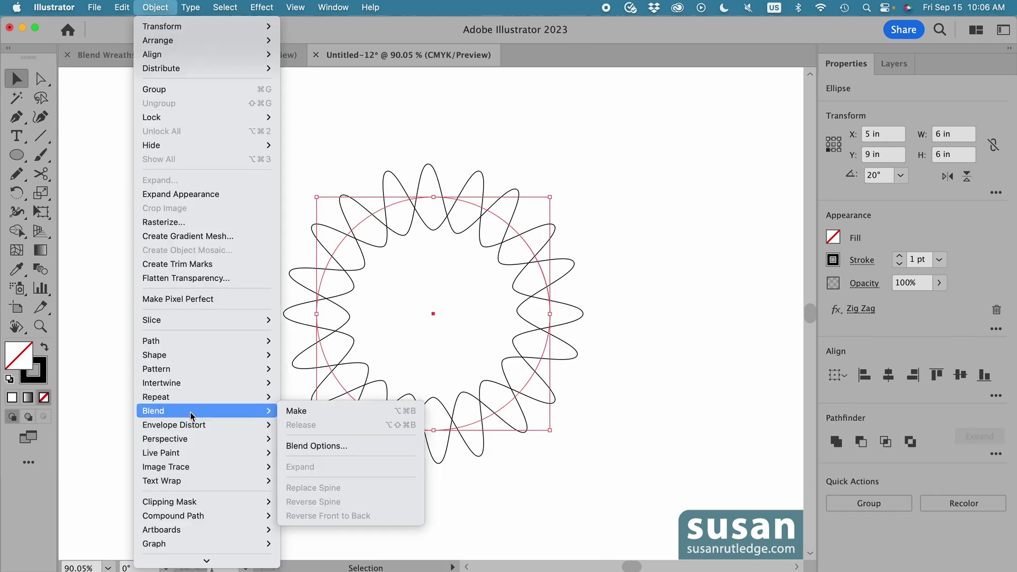
pyautogui.click(306, 443)
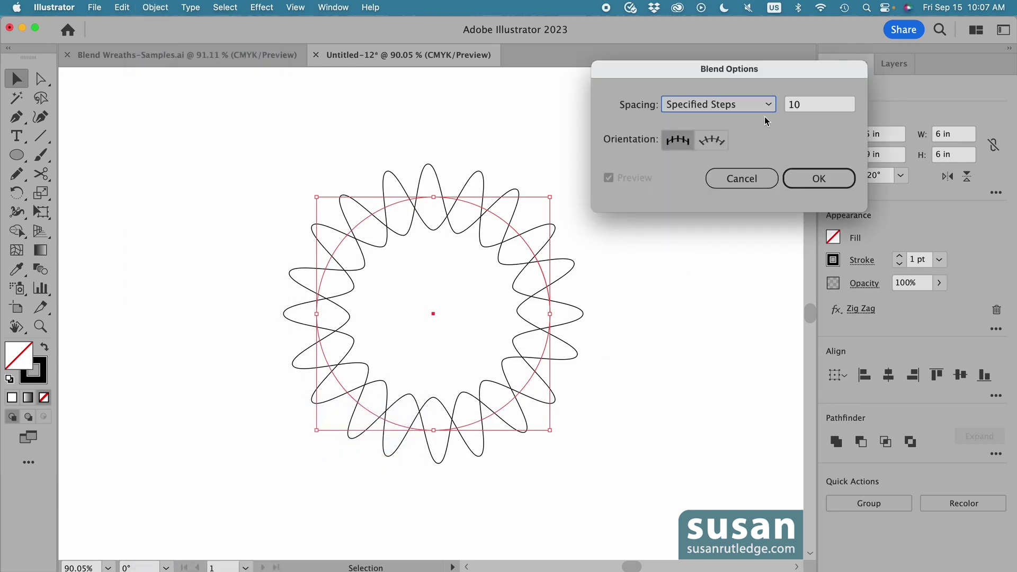
pyautogui.click(811, 181)
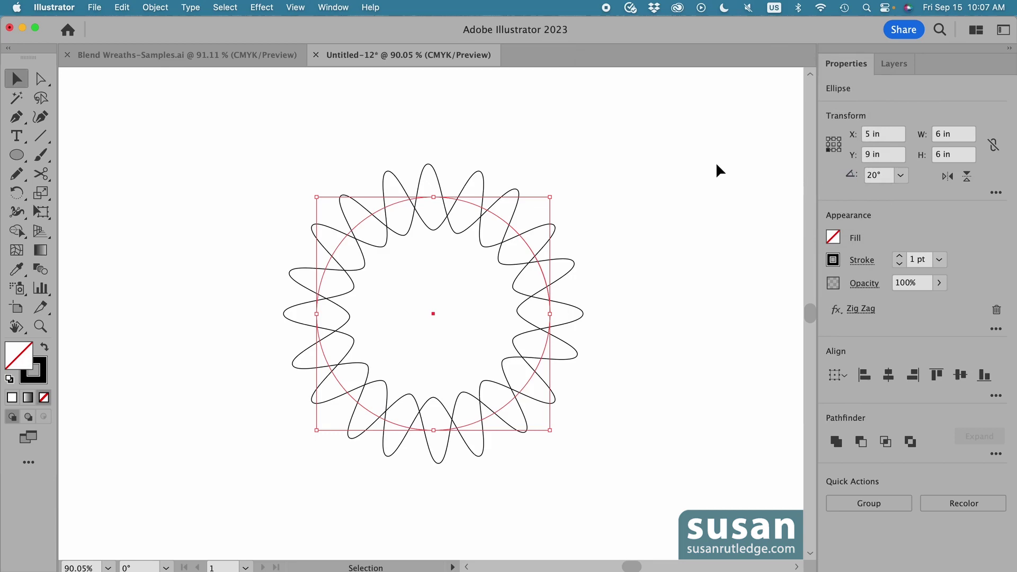
# Blend the two selected zig-zag circles into a second wreath and deselect it
pyautogui.click(160, 8)
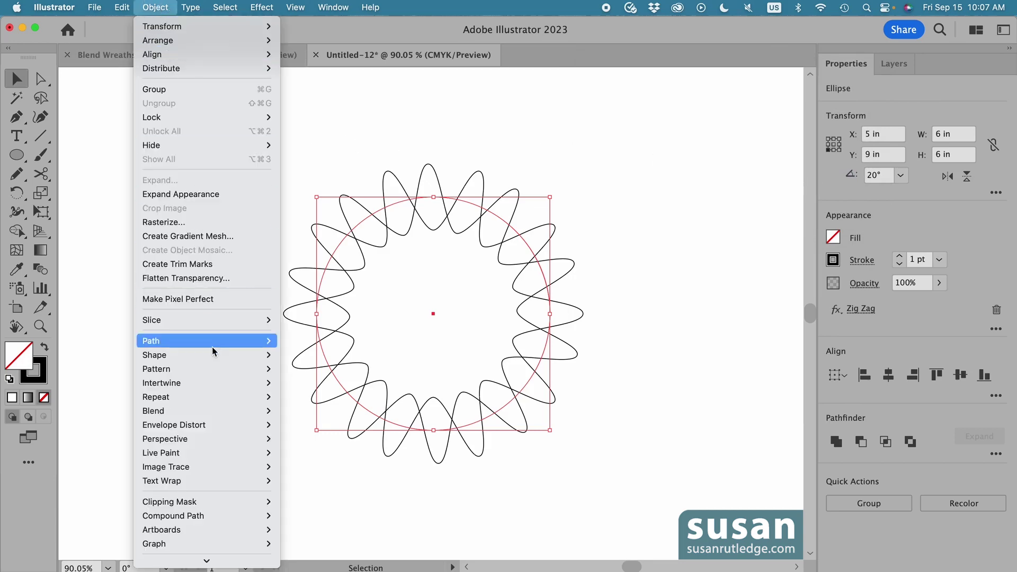
pyautogui.moveTo(227, 411)
pyautogui.click(291, 411)
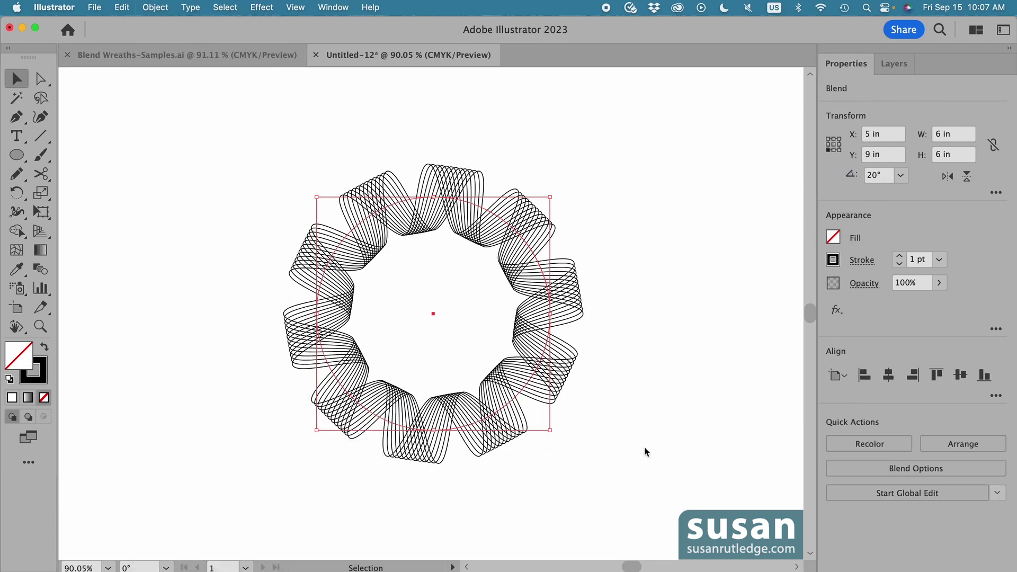
pyautogui.click(662, 212)
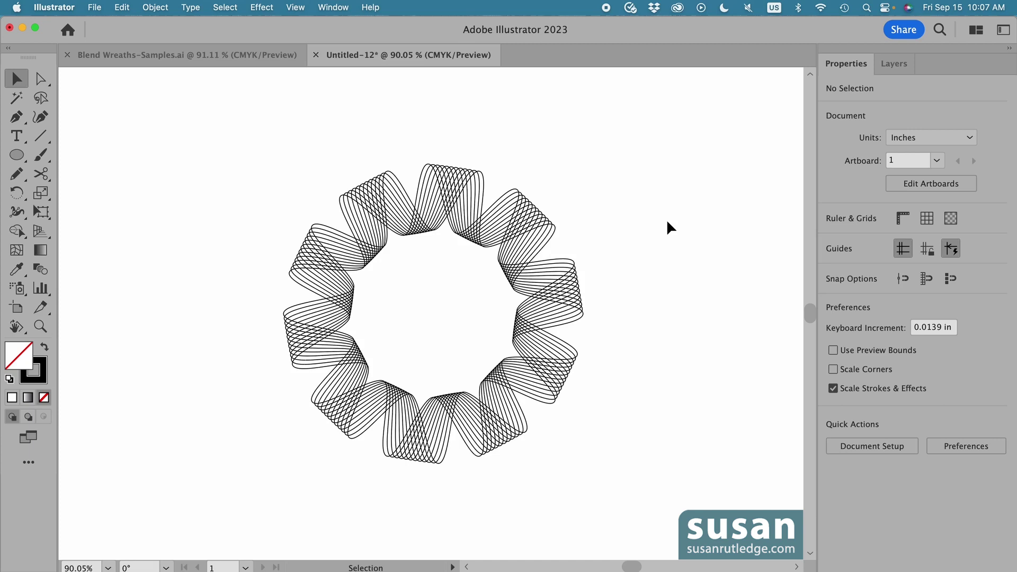
# Reopen the blend options of the wreath and set its specified steps to 8
pyautogui.click(489, 218)
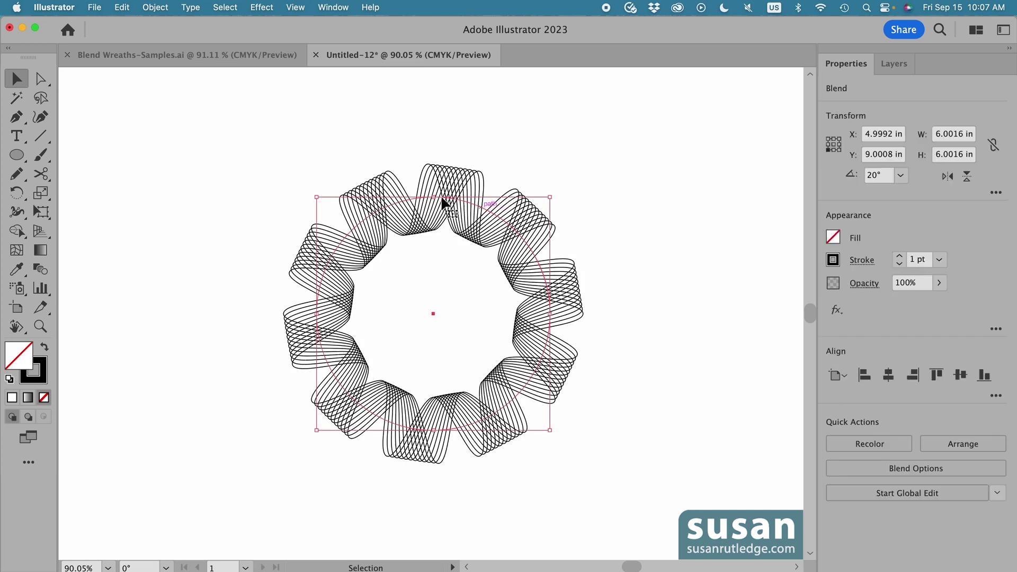
pyautogui.click(156, 7)
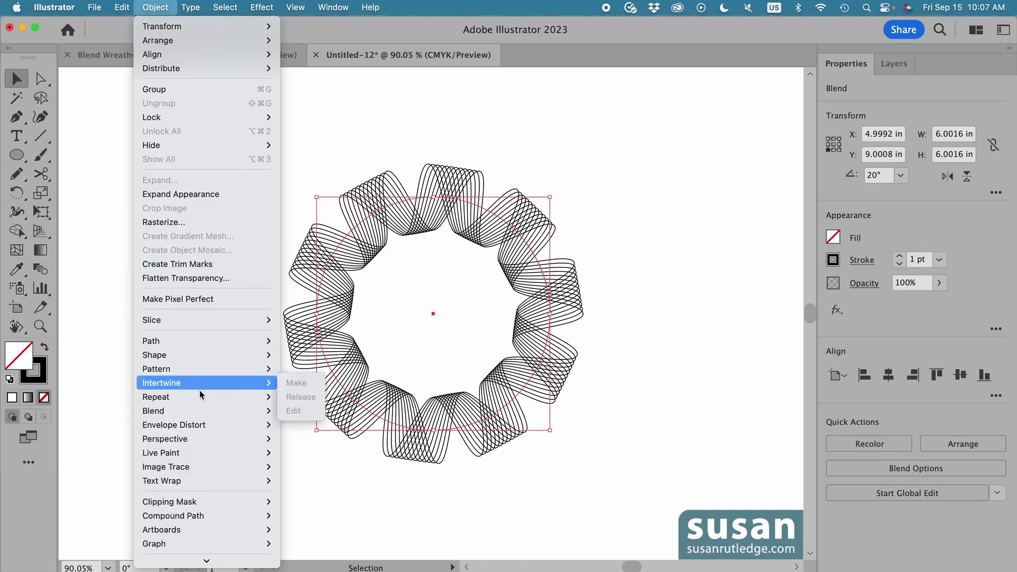
pyautogui.moveTo(203, 409)
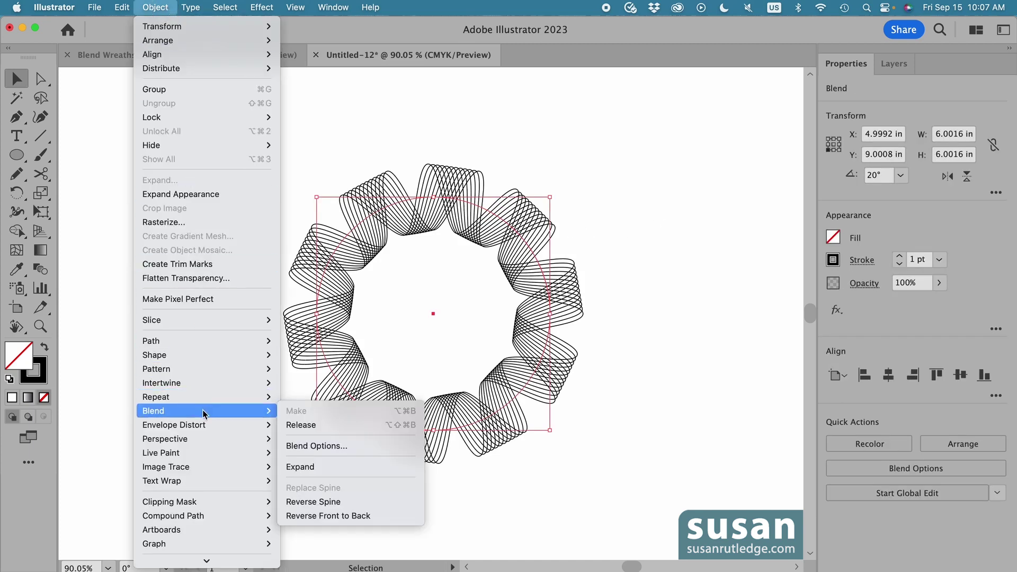
pyautogui.click(336, 448)
pyautogui.doubleClick(808, 104)
pyautogui.write('8')
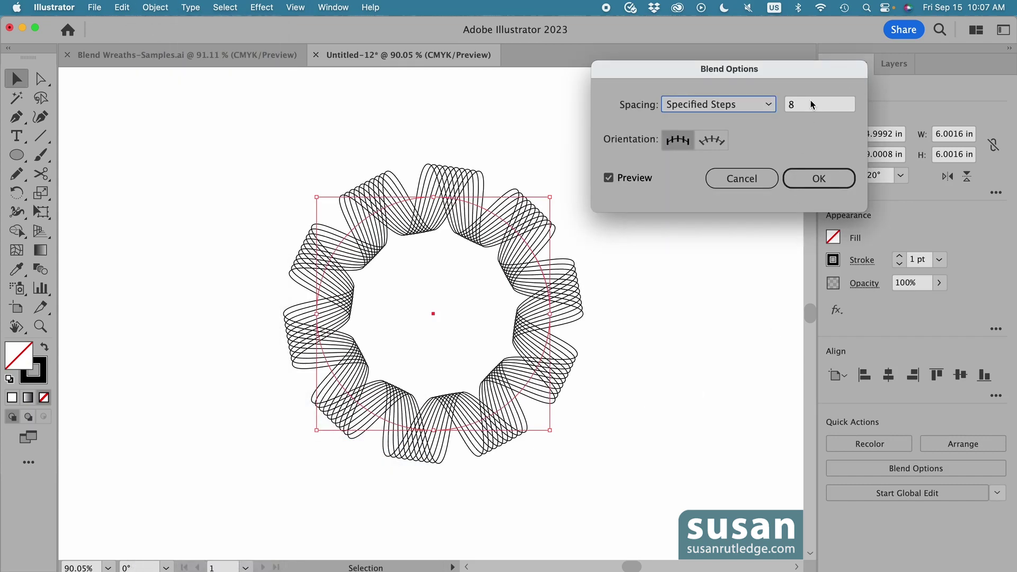
# Preview the wreath with the specified blend steps raised one at a time to 15
pyautogui.press('Up')
pyautogui.press('Up')
pyautogui.press('Up')
pyautogui.press('Up')
pyautogui.press('Up')
pyautogui.press('Up')
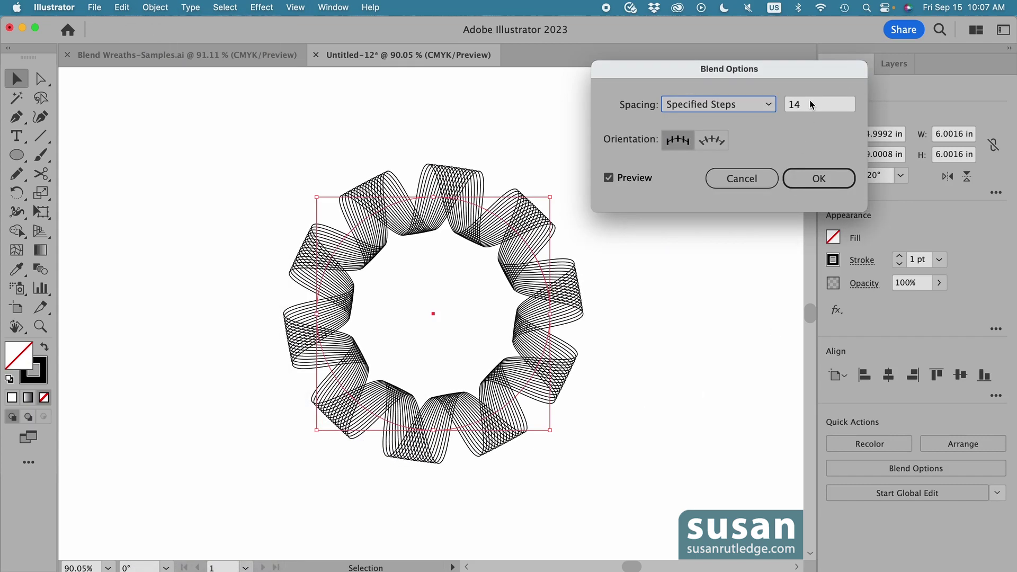
pyautogui.press('Up')
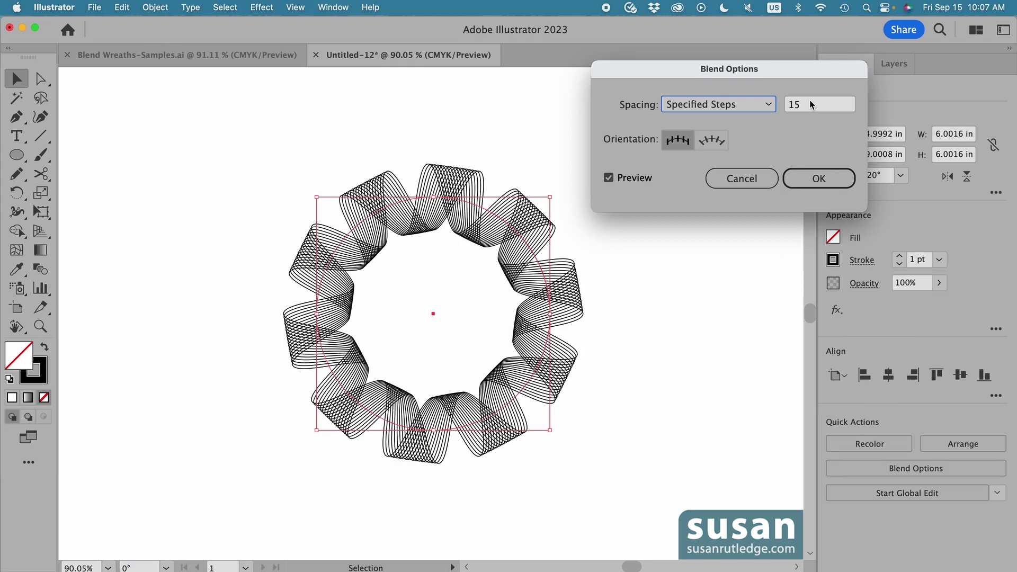
# Reduce the wreath's specified blend steps to 11 and apply the blend options
pyautogui.press('Down')
pyautogui.press('Down')
pyautogui.press('Down')
pyautogui.press('Down')
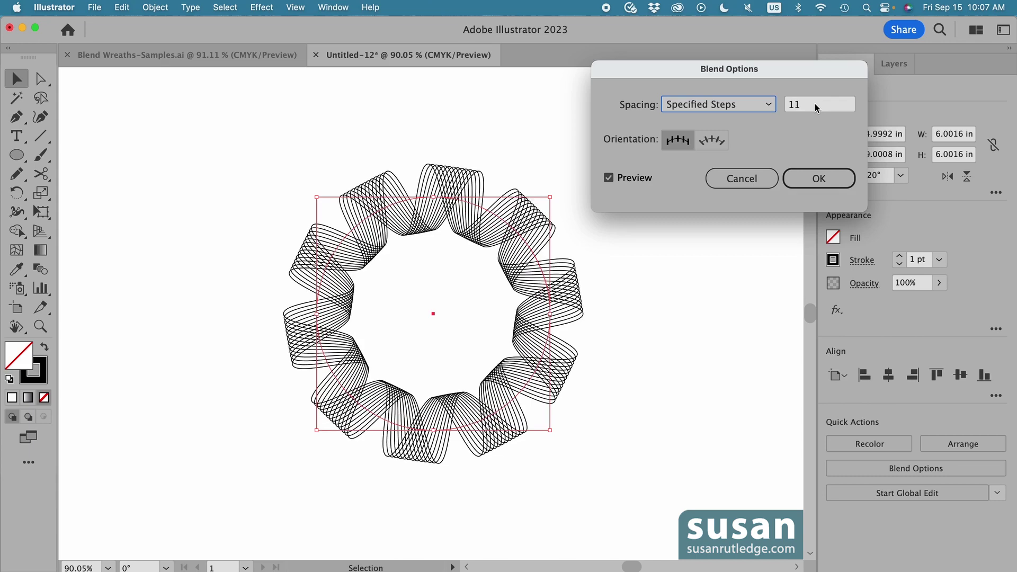
pyautogui.click(817, 180)
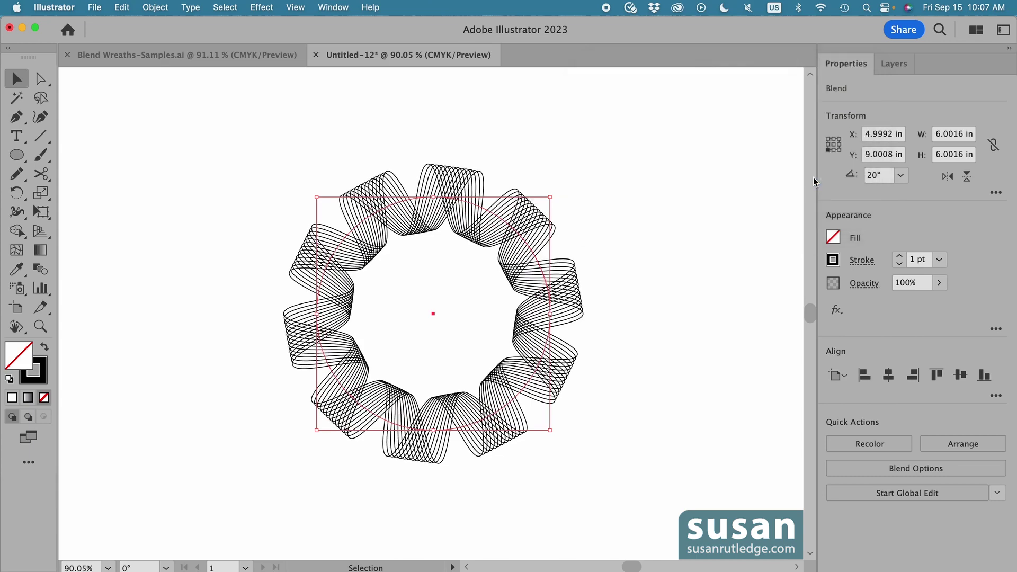
# Replace the wreath with a 6 in by 6 in circle centered horizontally and vertically on the artboard
pyautogui.press('Delete')
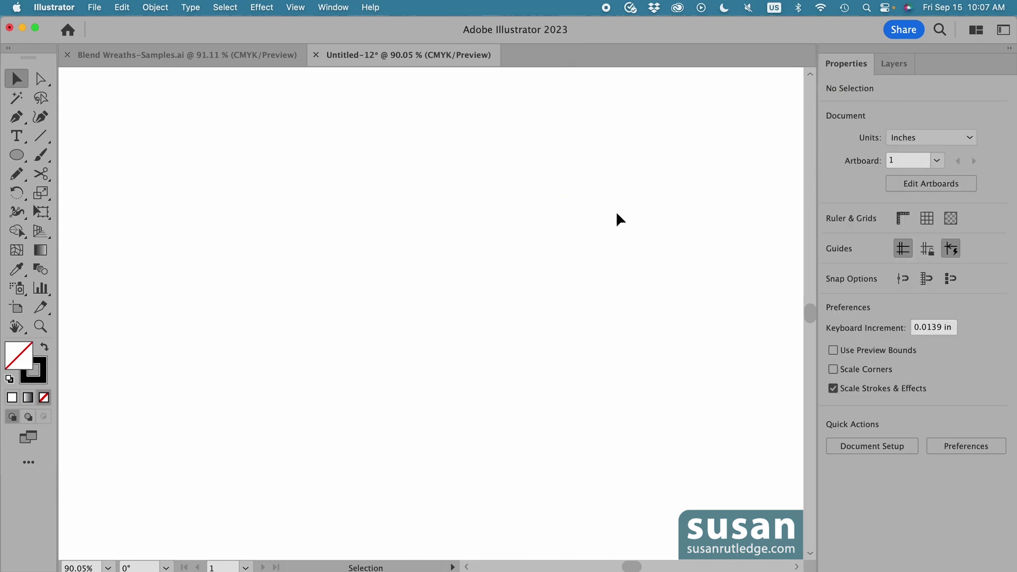
pyautogui.press('l')
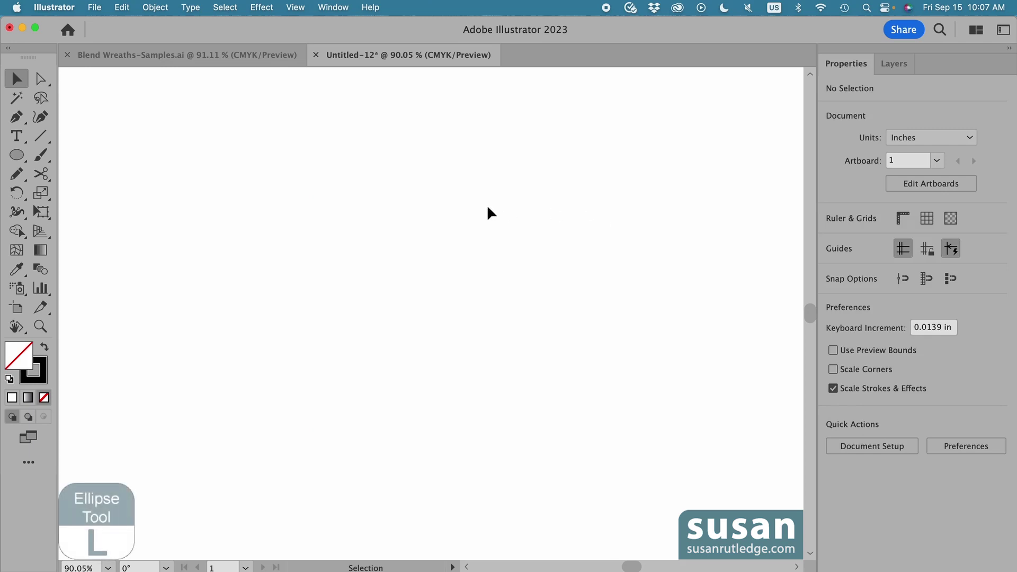
pyautogui.click(410, 235)
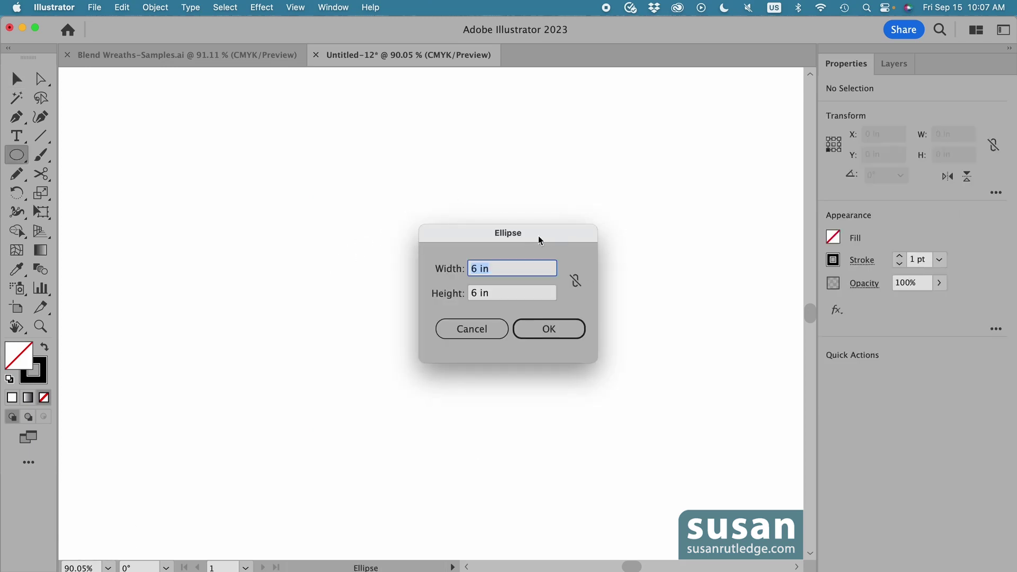
pyautogui.click(545, 330)
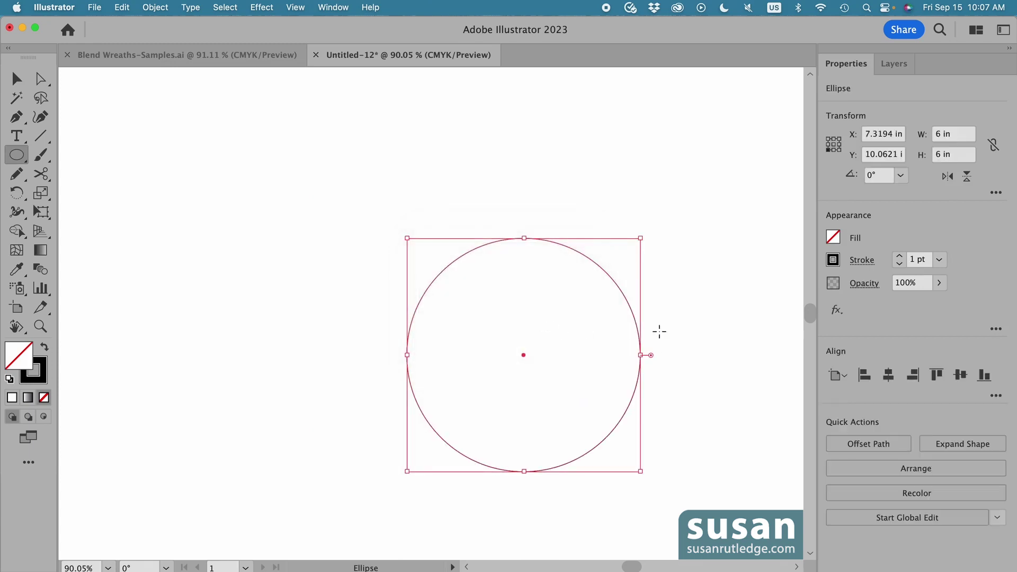
pyautogui.click(889, 375)
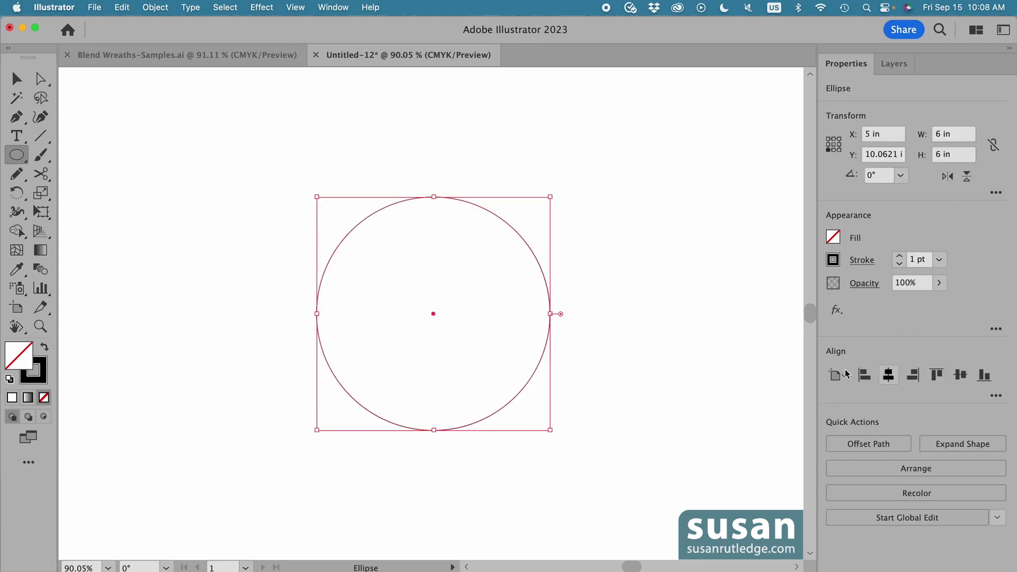
pyautogui.click(960, 375)
# Apply a Zig Zag effect to the circle with 0.85 in absolute size, 3 ridges per segment and smooth points
pyautogui.click(266, 7)
pyautogui.moveTo(309, 138)
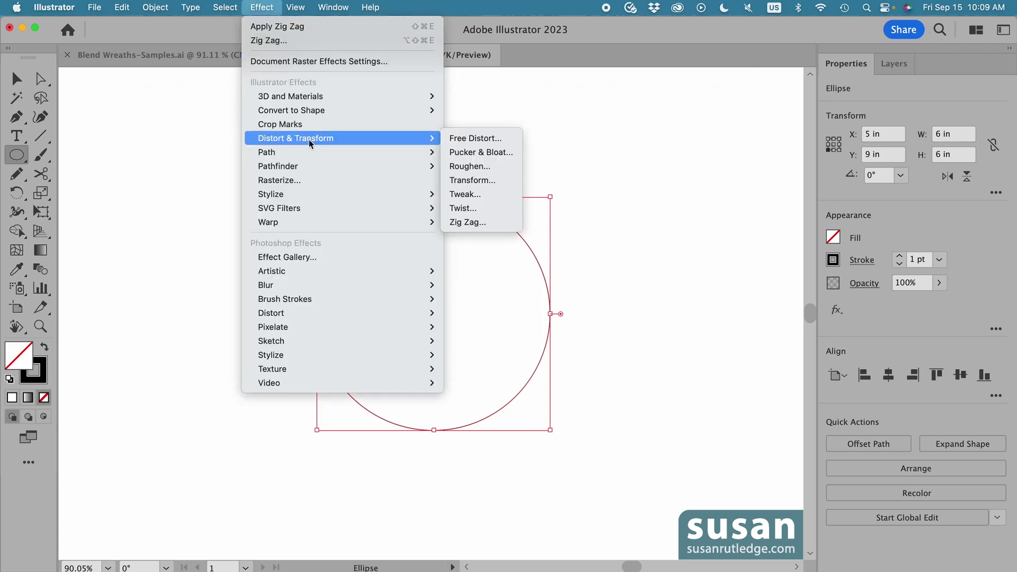
pyautogui.click(482, 223)
pyautogui.click(867, 103)
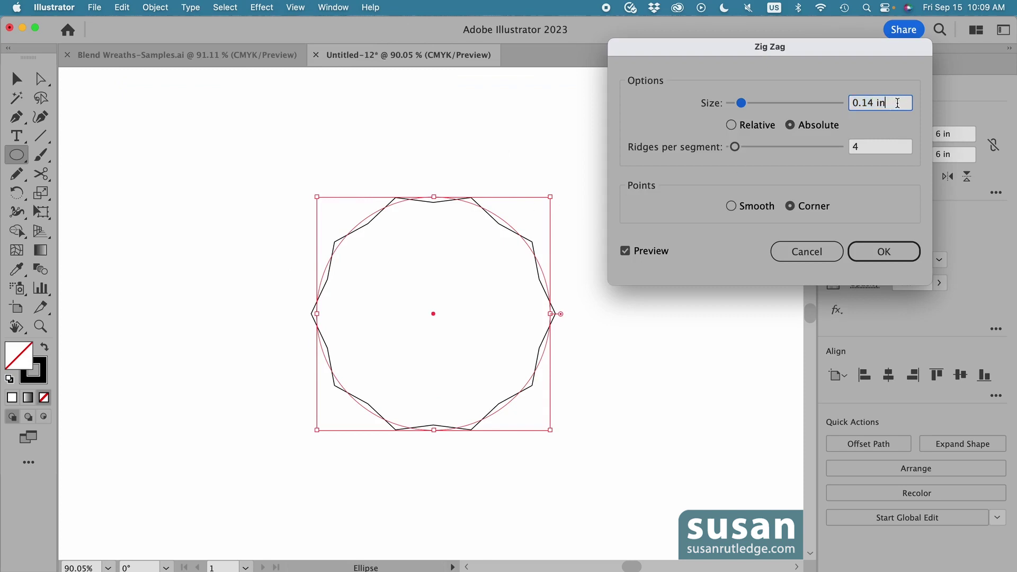
pyautogui.tripleClick(863, 103)
pyautogui.write('0.85')
pyautogui.press('Tab')
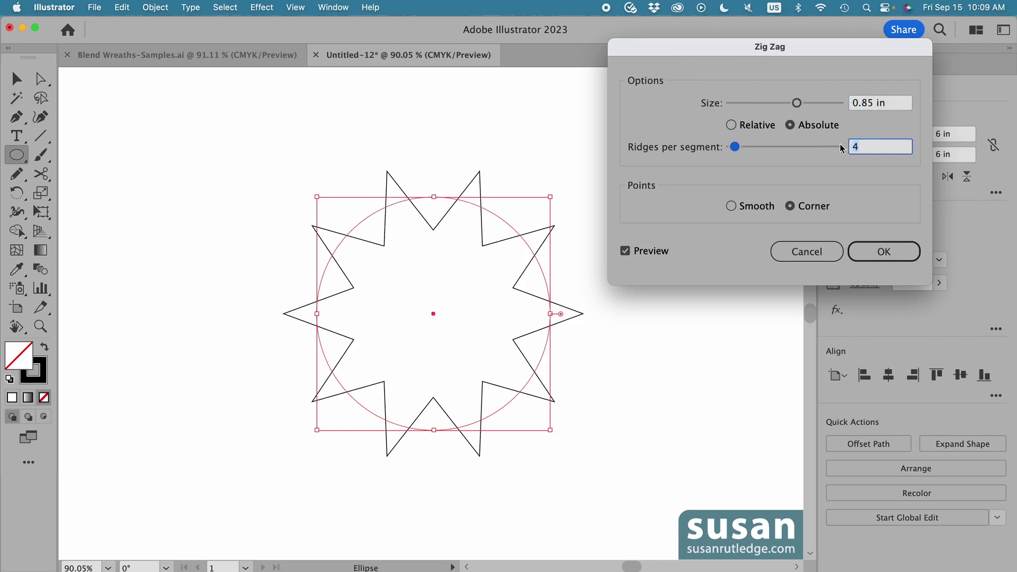
pyautogui.write('3')
pyautogui.click(731, 207)
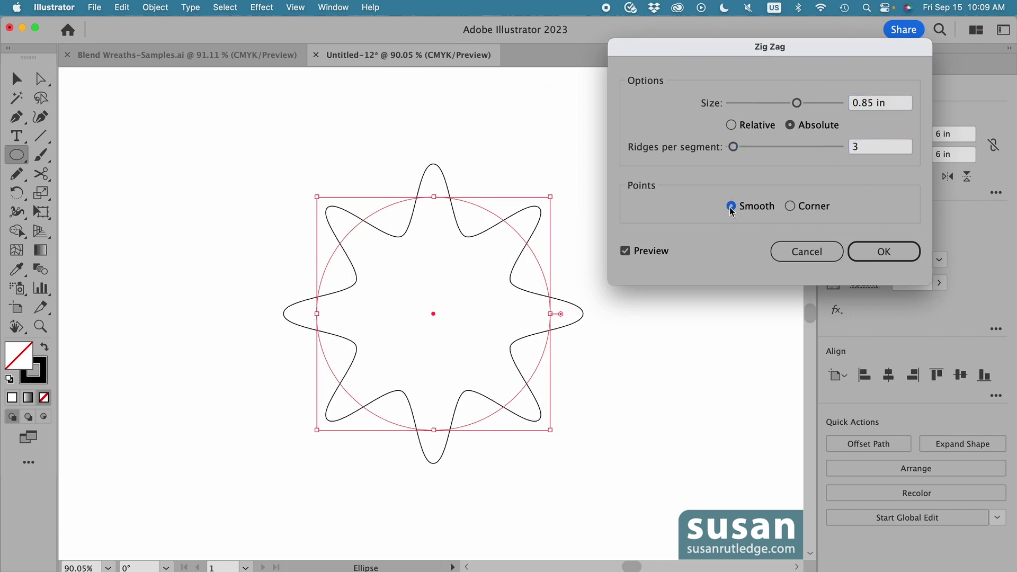
pyautogui.click(875, 251)
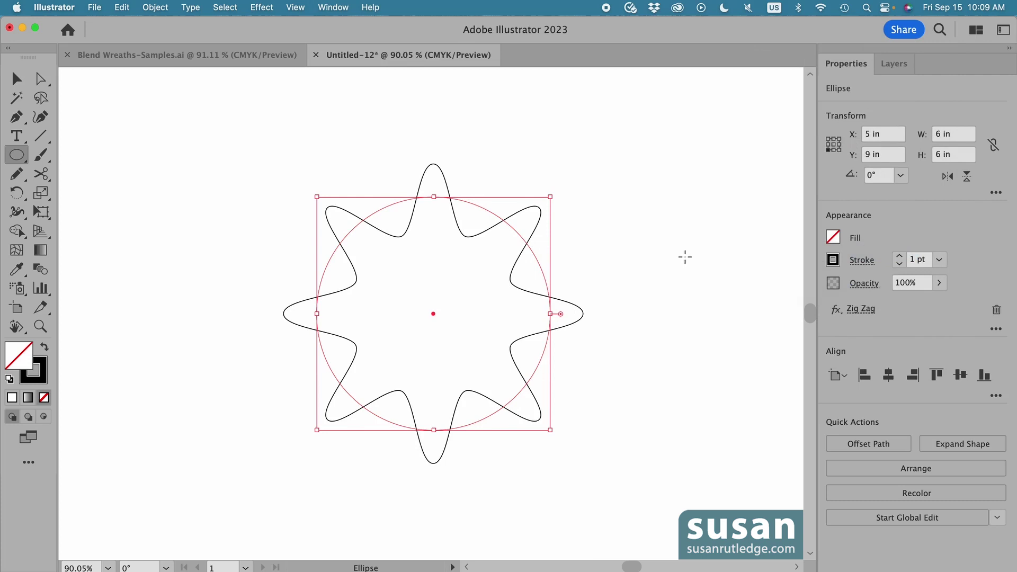
# Create a copy of the zig-zag circle rotated by 10°
pyautogui.click(155, 7)
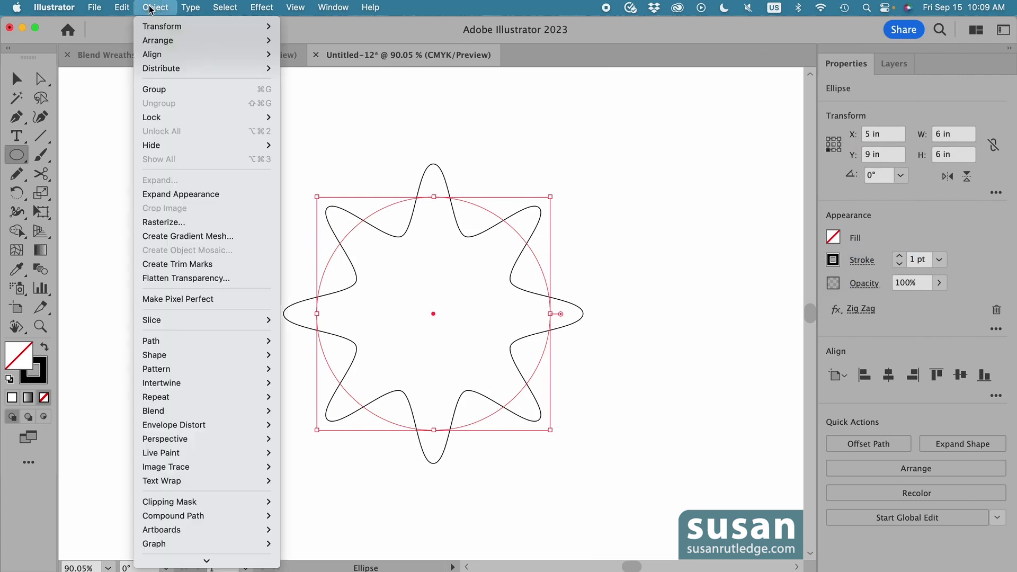
pyautogui.moveTo(156, 26)
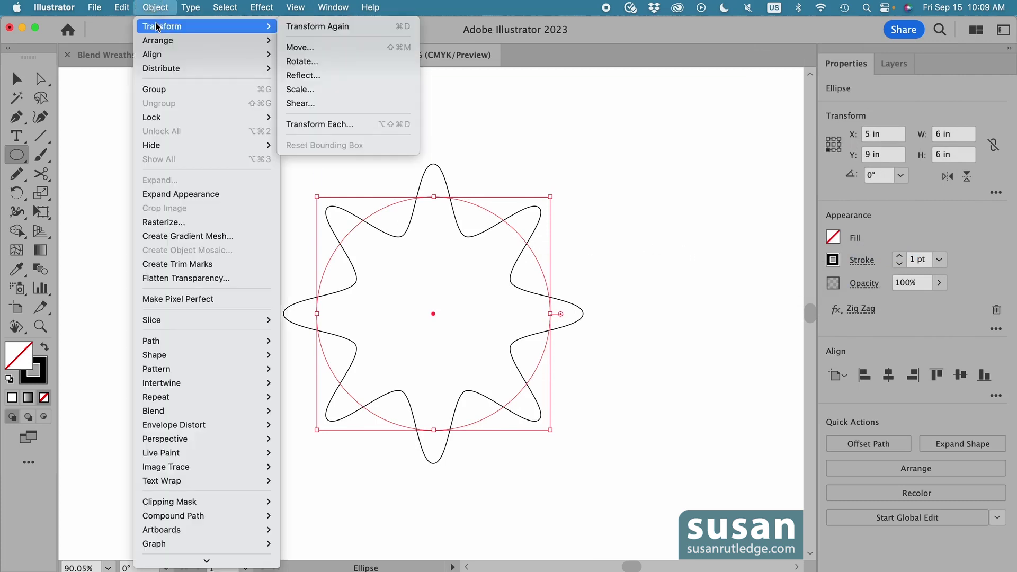
pyautogui.click(316, 61)
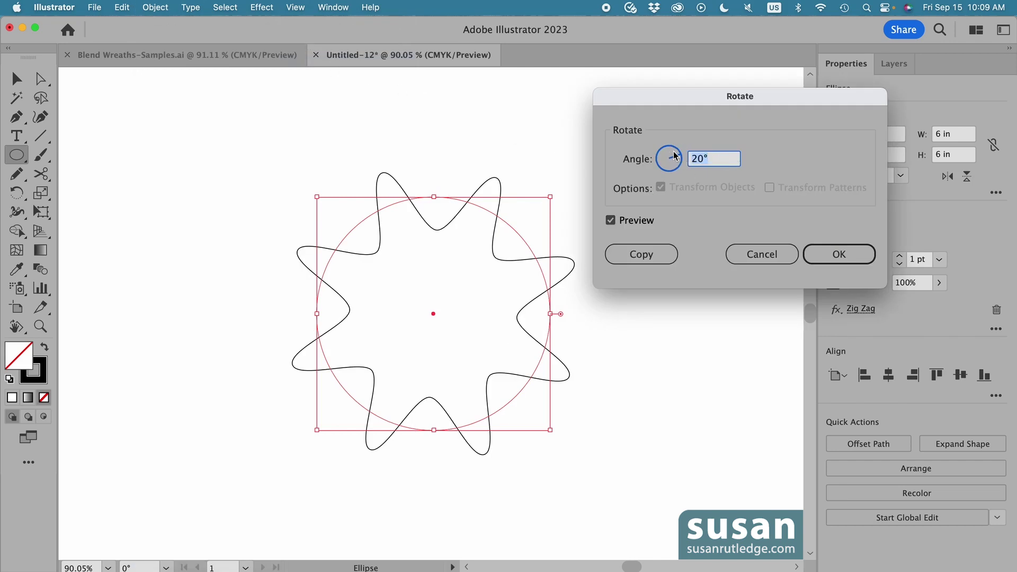
pyautogui.write('10')
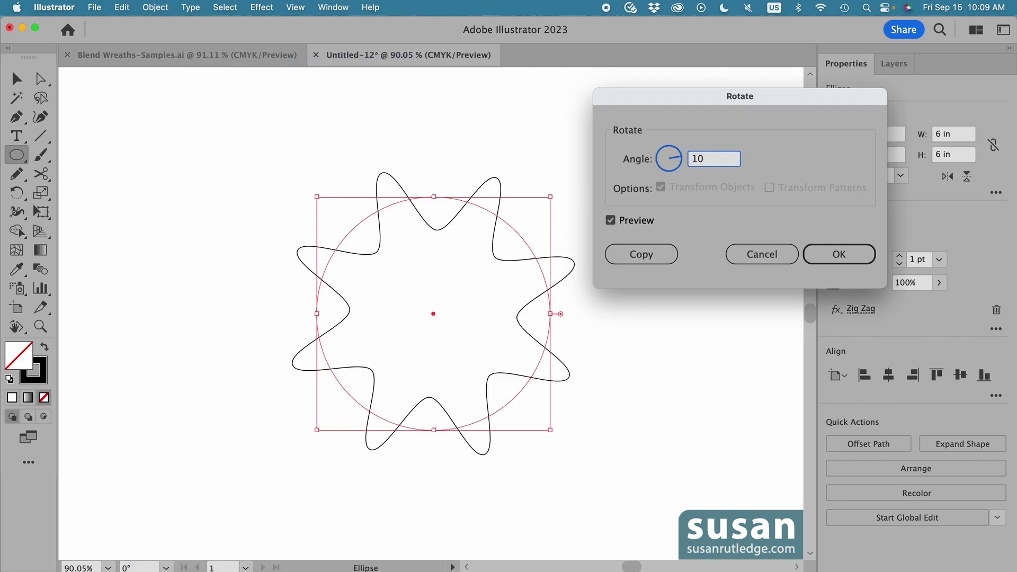
pyautogui.click(633, 252)
# Select both zig-zag circles and set the blend options to Specified Steps with 7 steps
pyautogui.press('v')
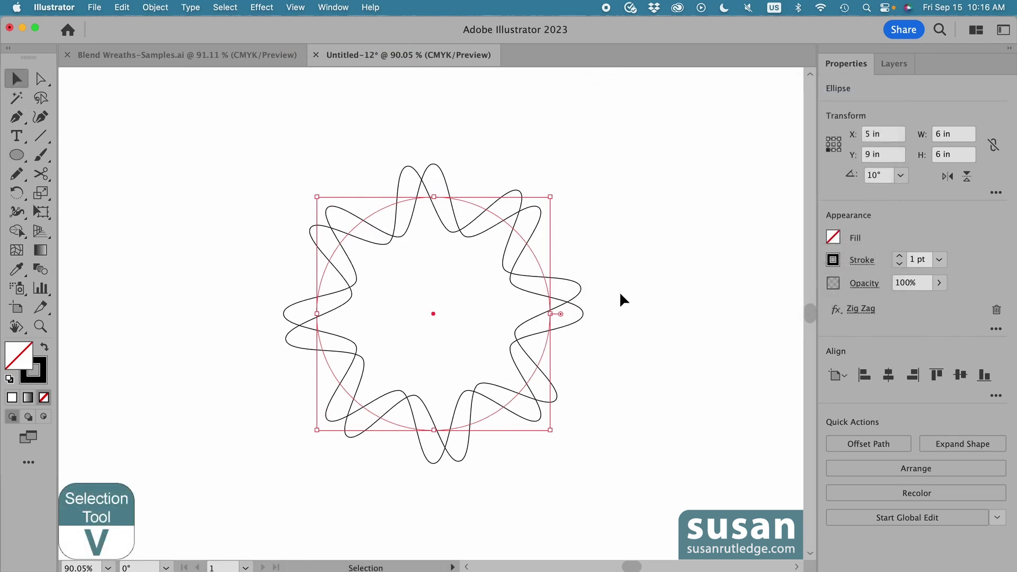
pyautogui.moveTo(290, 144); pyautogui.dragTo(581, 484)
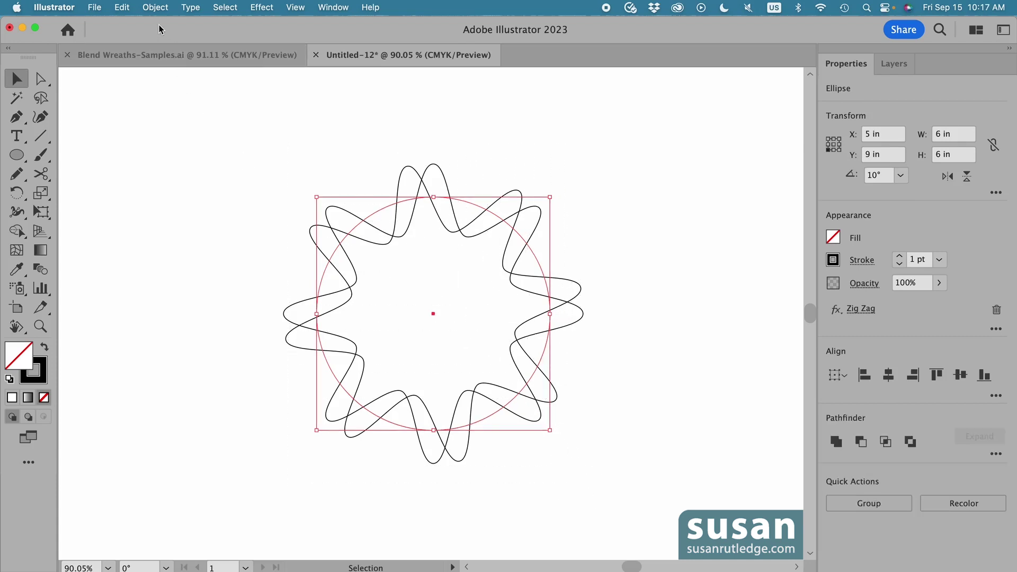
pyautogui.click(156, 8)
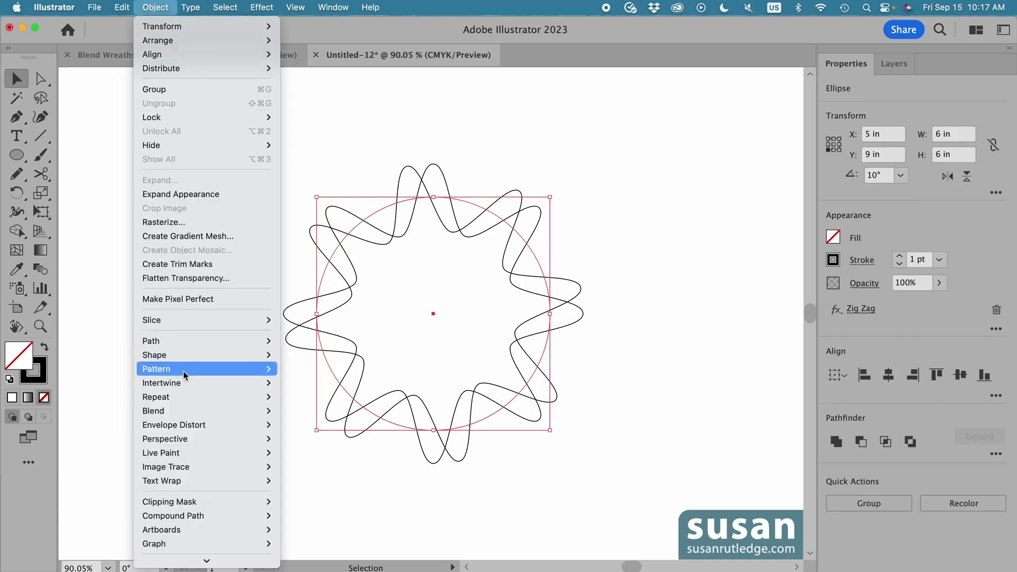
pyautogui.moveTo(244, 411)
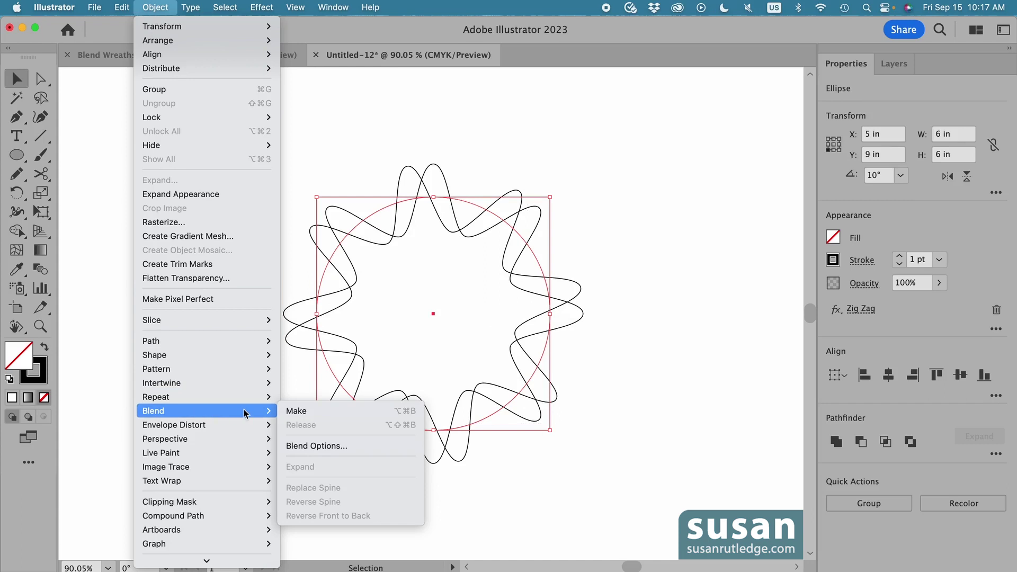
pyautogui.click(326, 446)
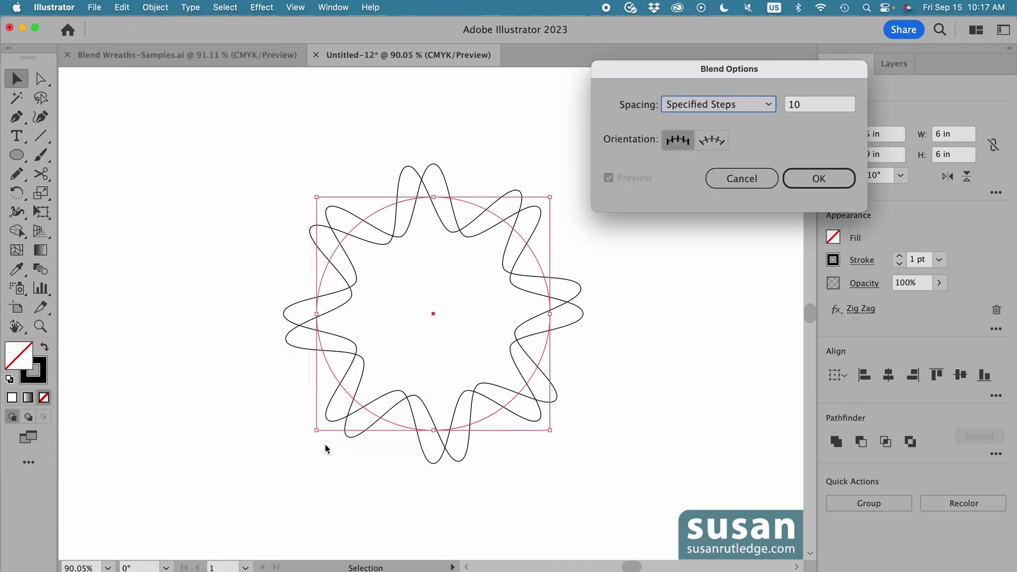
pyautogui.click(786, 105)
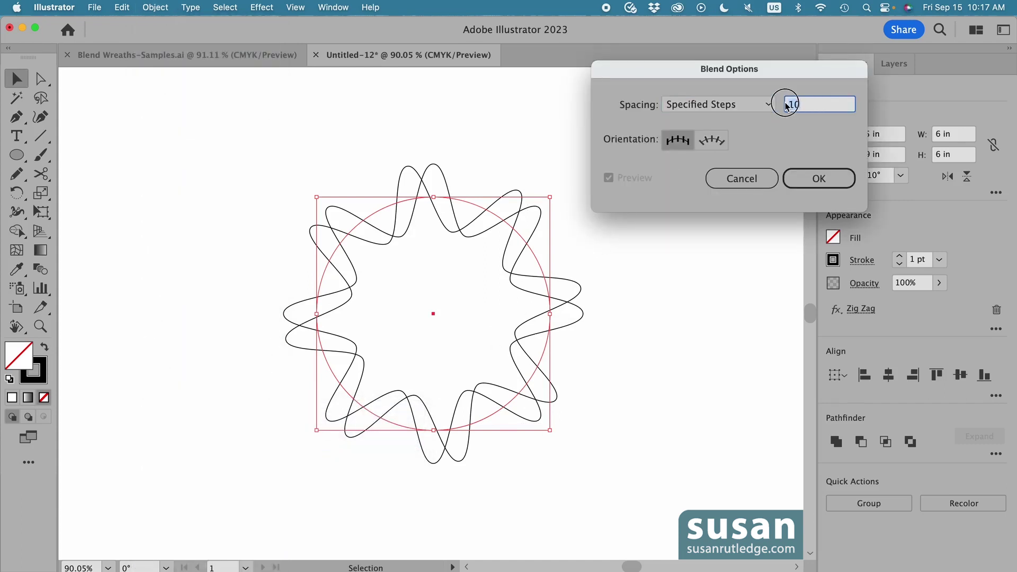
pyautogui.write('7')
pyautogui.click(835, 180)
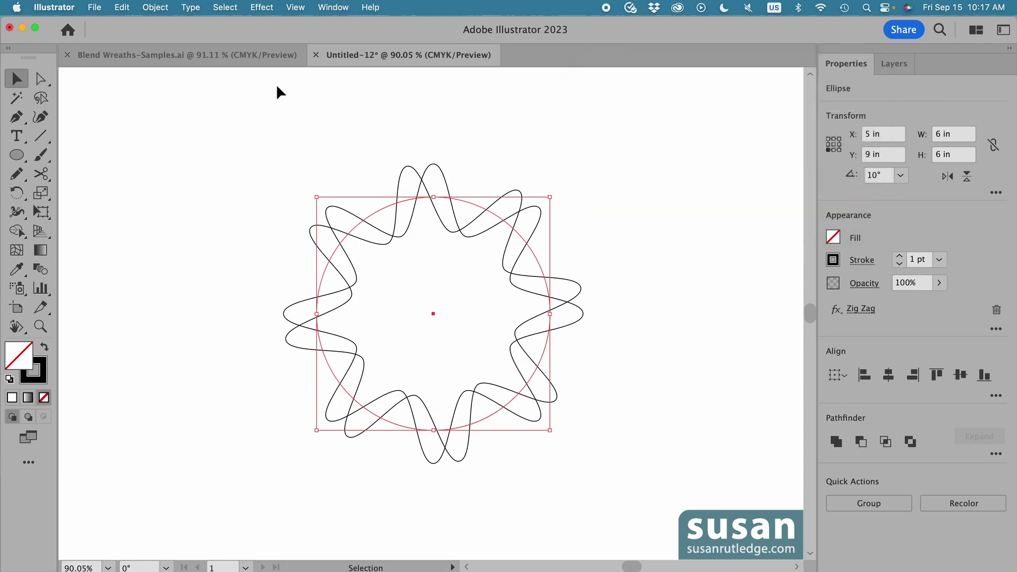
# Blend the two selected zig-zag circles into a third wreath and deselect it
pyautogui.click(166, 8)
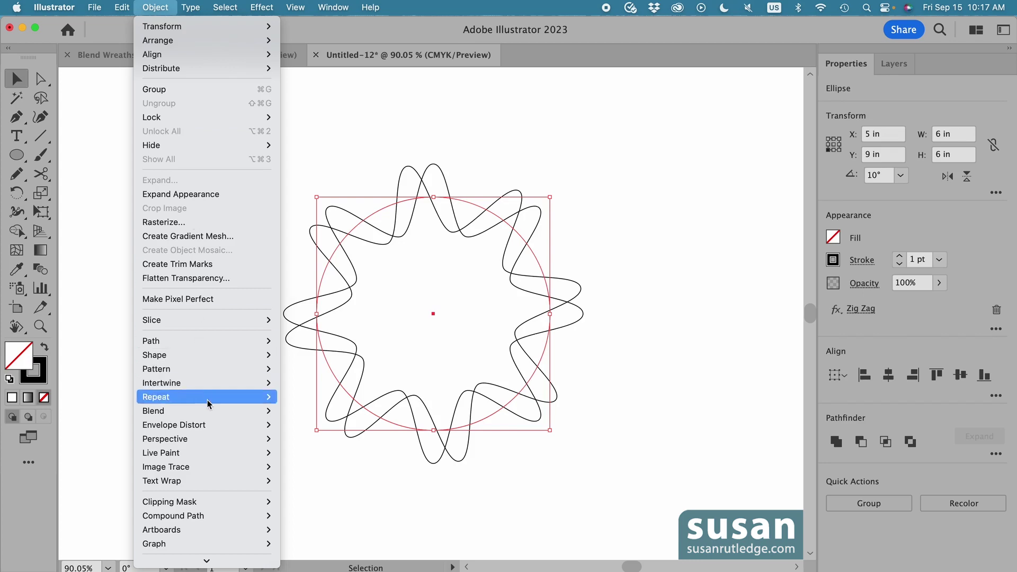
pyautogui.moveTo(217, 412)
pyautogui.click(289, 417)
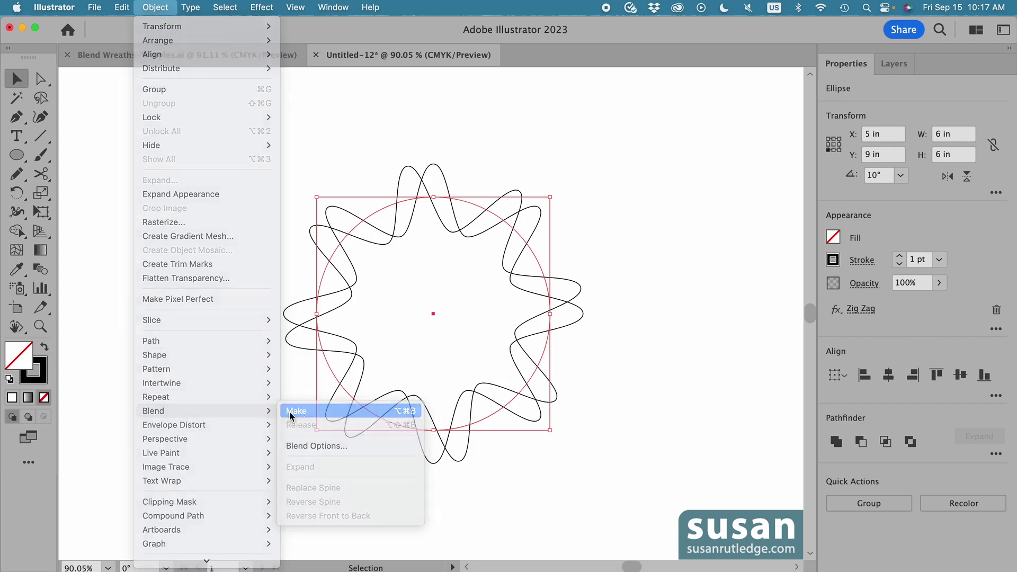
pyautogui.click(617, 222)
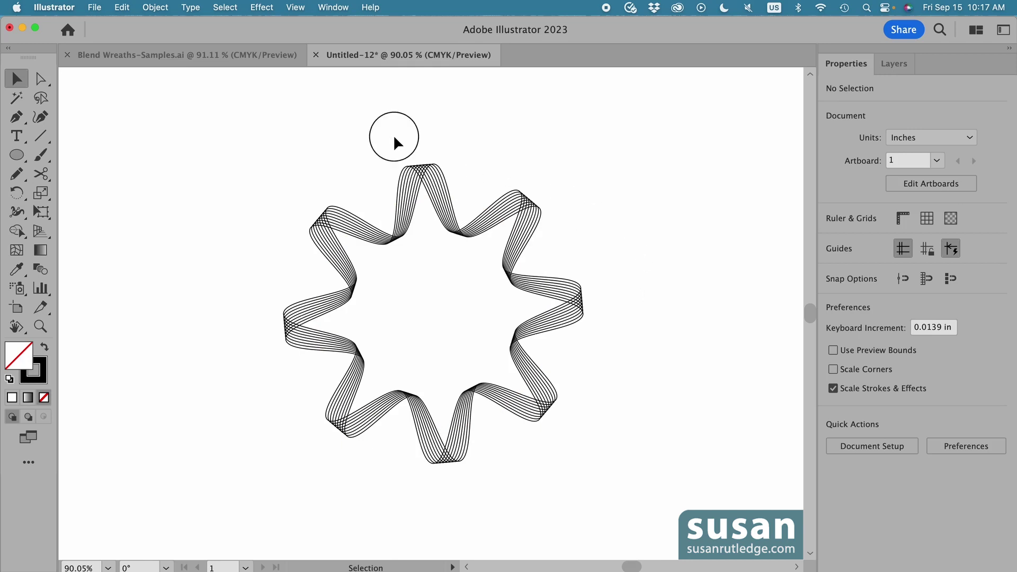
# Select the wreath and change its blend options to Specified Steps with 4 steps, previewing other step counts such as 20 and 9
pyautogui.click(448, 210)
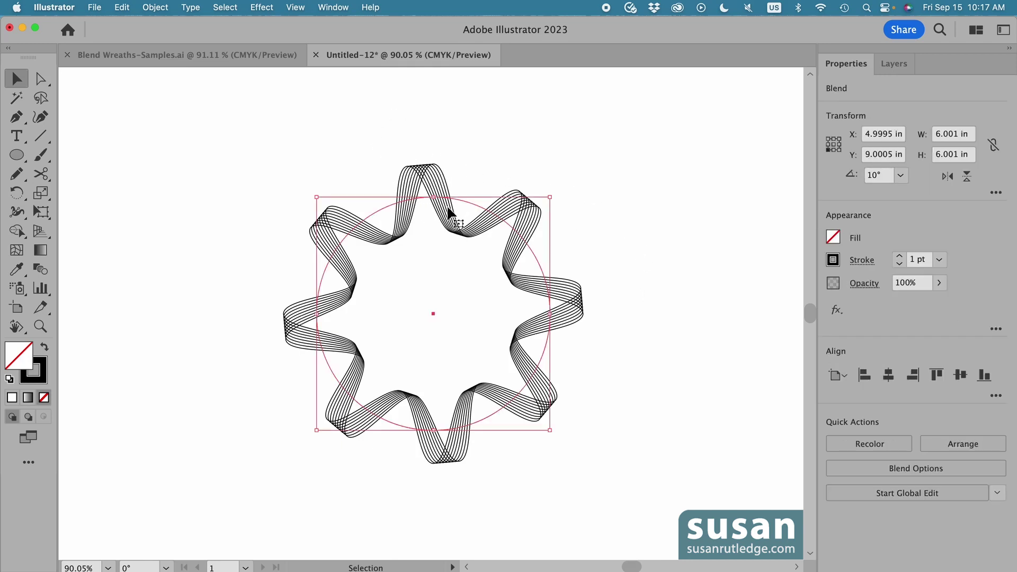
pyautogui.click(155, 7)
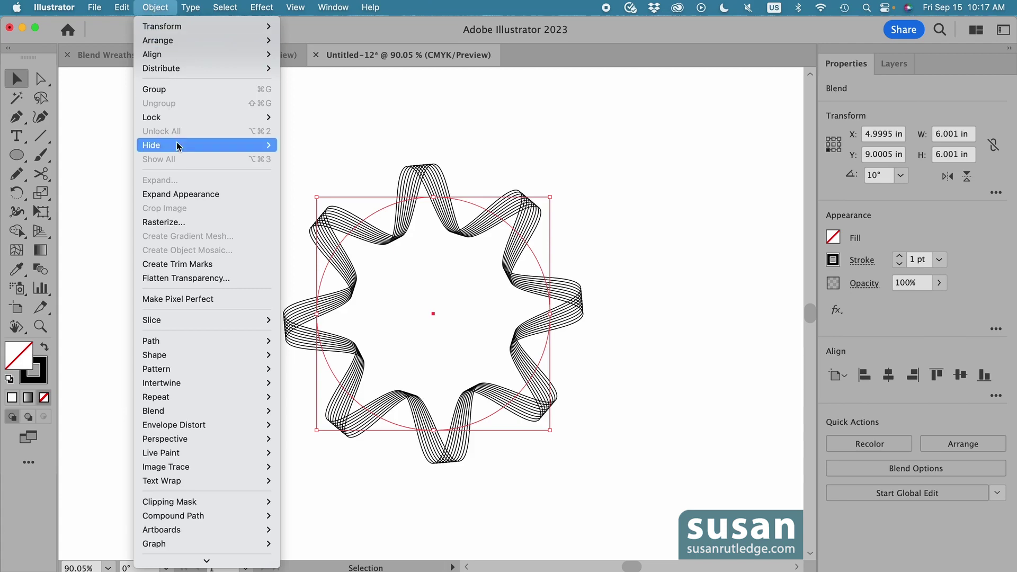
pyautogui.moveTo(222, 411)
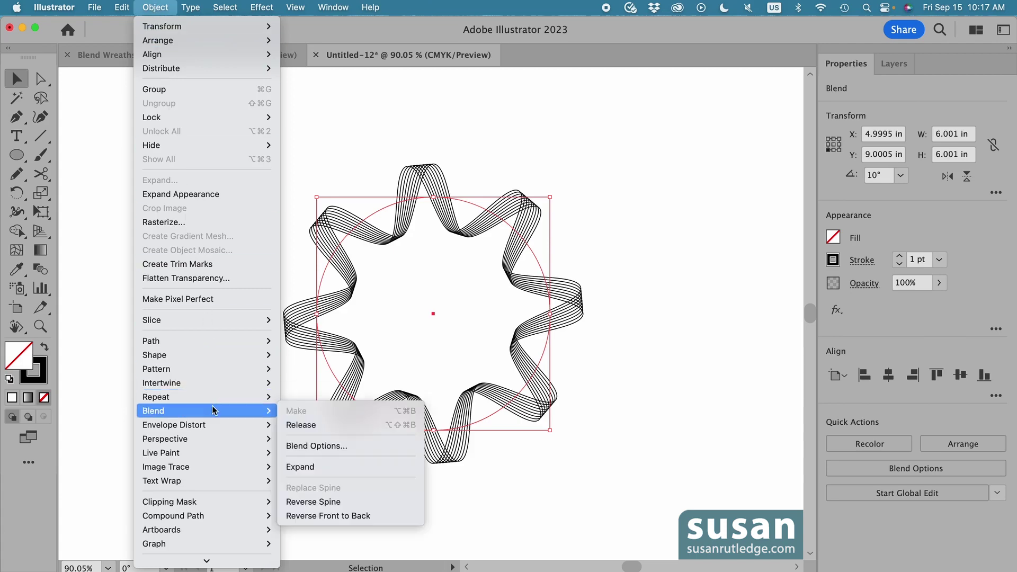
pyautogui.click(323, 447)
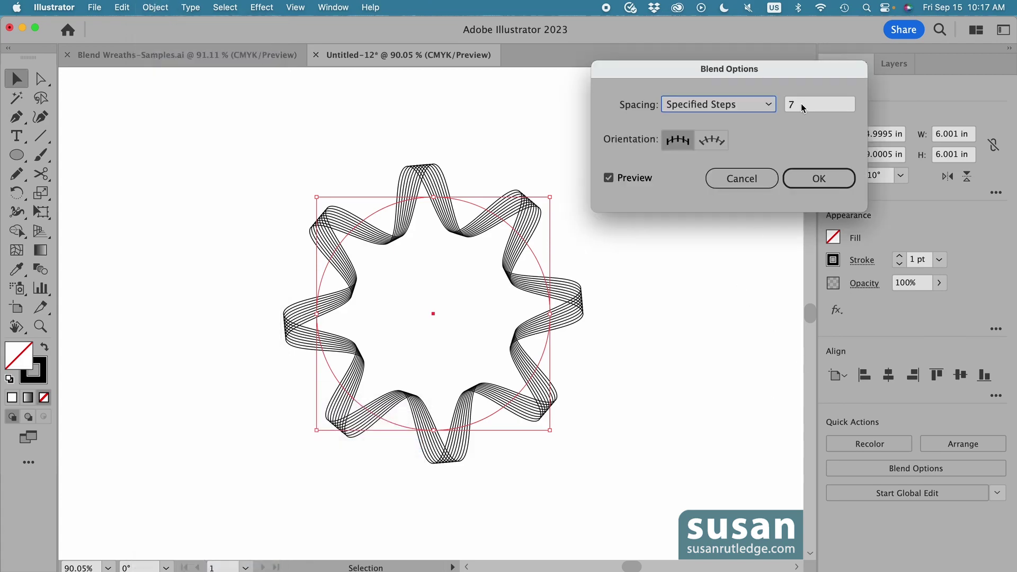
pyautogui.doubleClick(808, 104)
pyautogui.write('20')
pyautogui.press('Down')
pyautogui.press('Down')
pyautogui.press('Down')
pyautogui.press('Down')
pyautogui.press('Down')
pyautogui.press('Down')
pyautogui.press('Down')
pyautogui.press('Down')
pyautogui.press('Down')
pyautogui.press('Down')
pyautogui.press('Down')
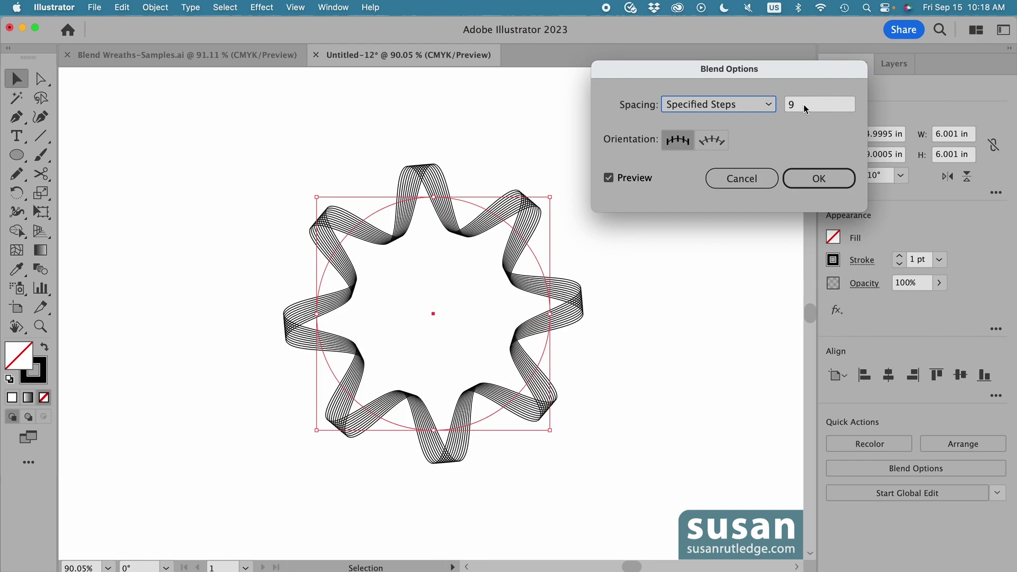
pyautogui.press('Down')
pyautogui.press('Down')
pyautogui.click(803, 104)
pyautogui.press('Down')
pyautogui.press('Down')
pyautogui.press('Down')
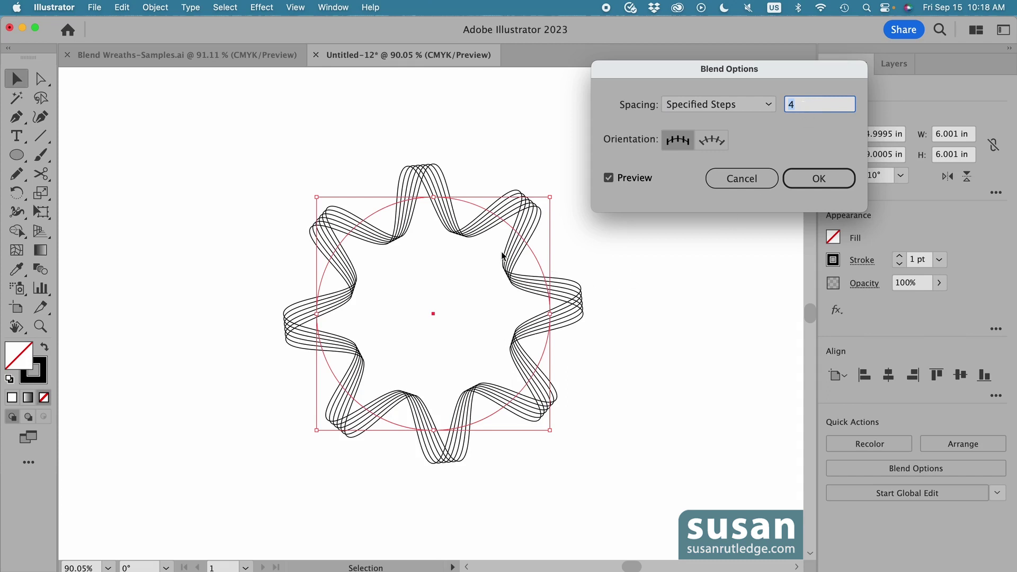
pyautogui.click(839, 178)
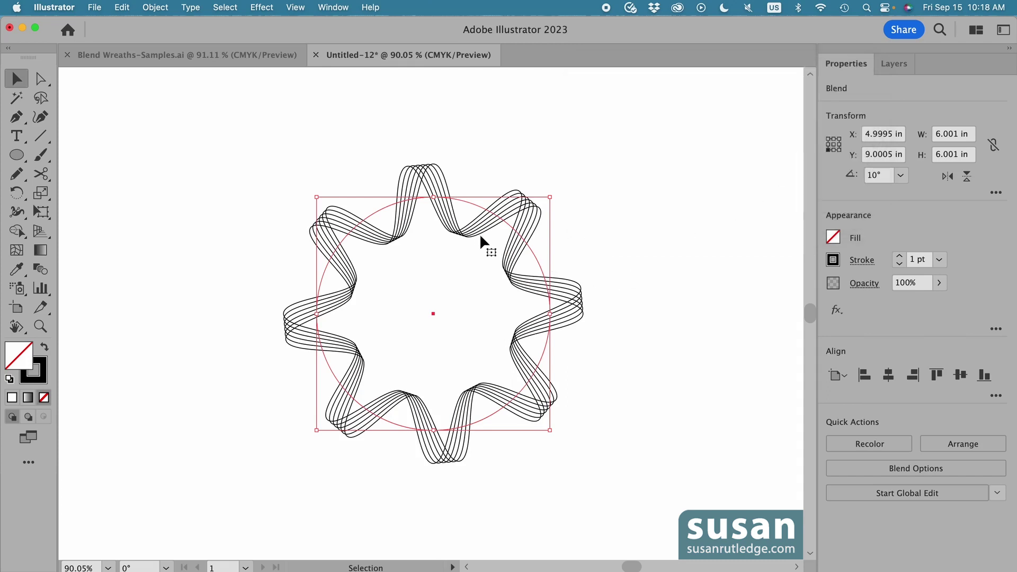
# Delete the wreath and create a 6 in by 6 in circle centred horizontally and vertically on the artboard
pyautogui.press('Delete')
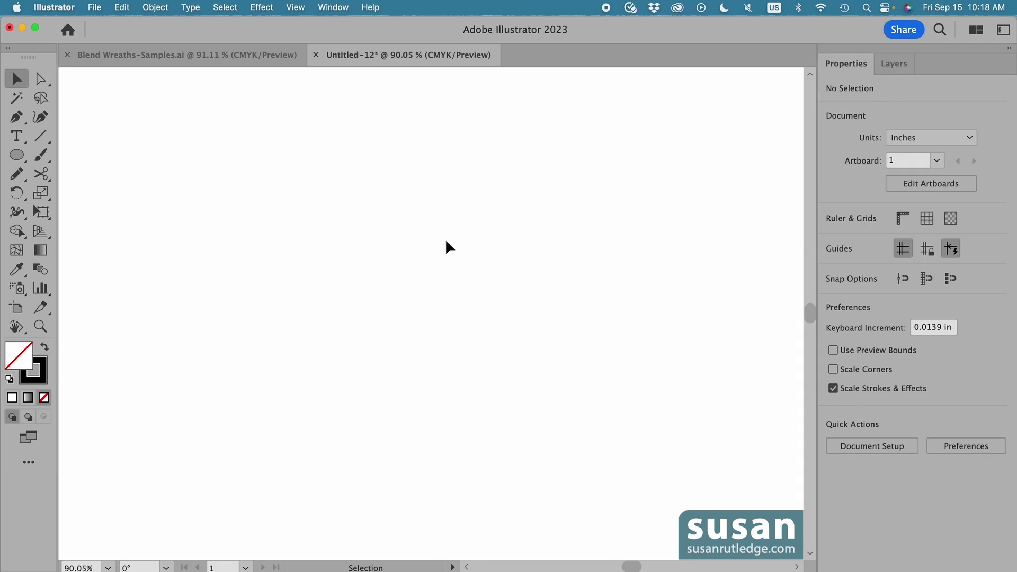
pyautogui.press('l')
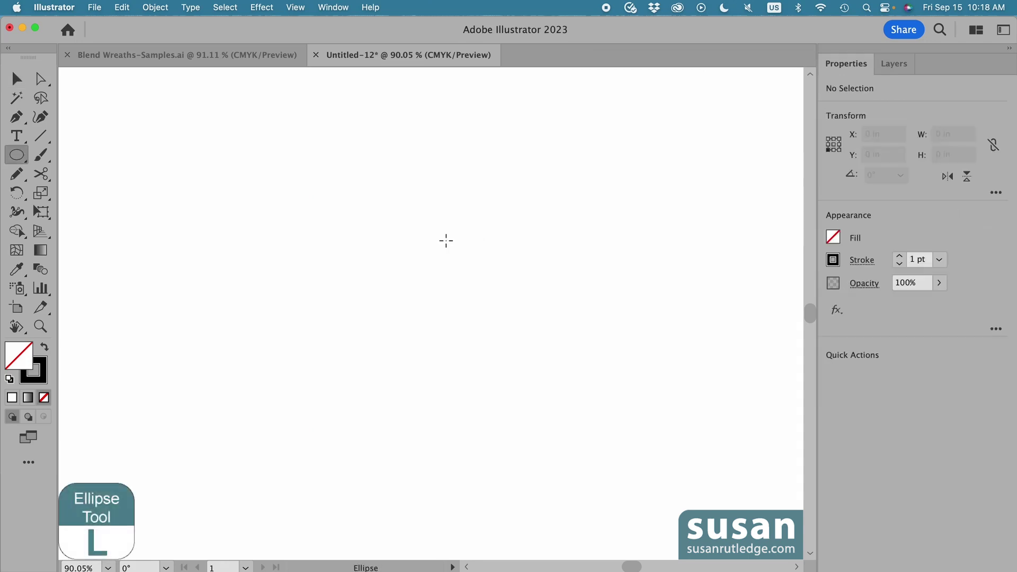
pyautogui.click(384, 221)
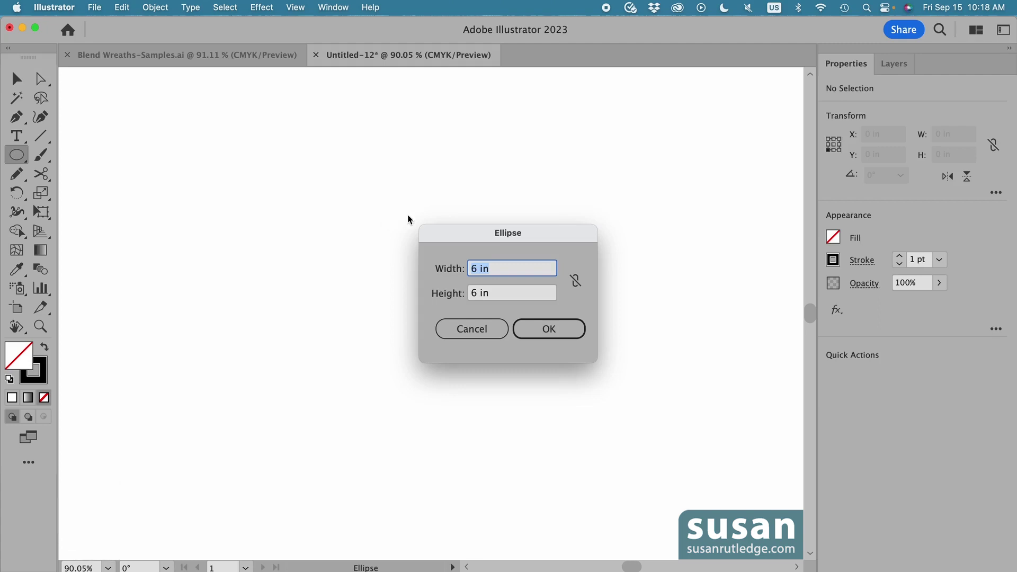
pyautogui.click(550, 330)
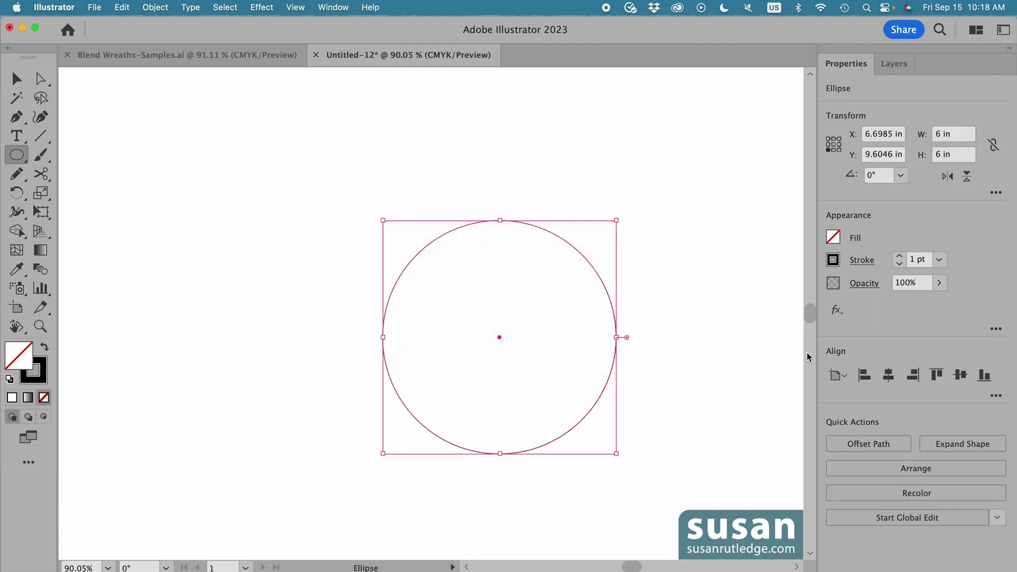
pyautogui.click(889, 375)
pyautogui.click(959, 376)
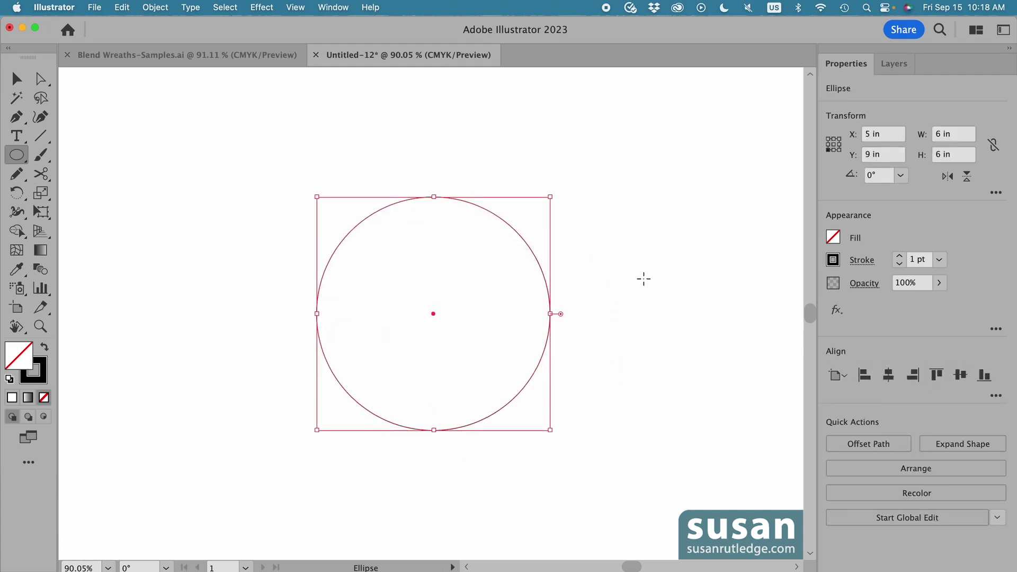
# Apply a Zig Zag effect to the circle with 0.33 in absolute size, 4 ridges per segment and smooth points
pyautogui.click(261, 7)
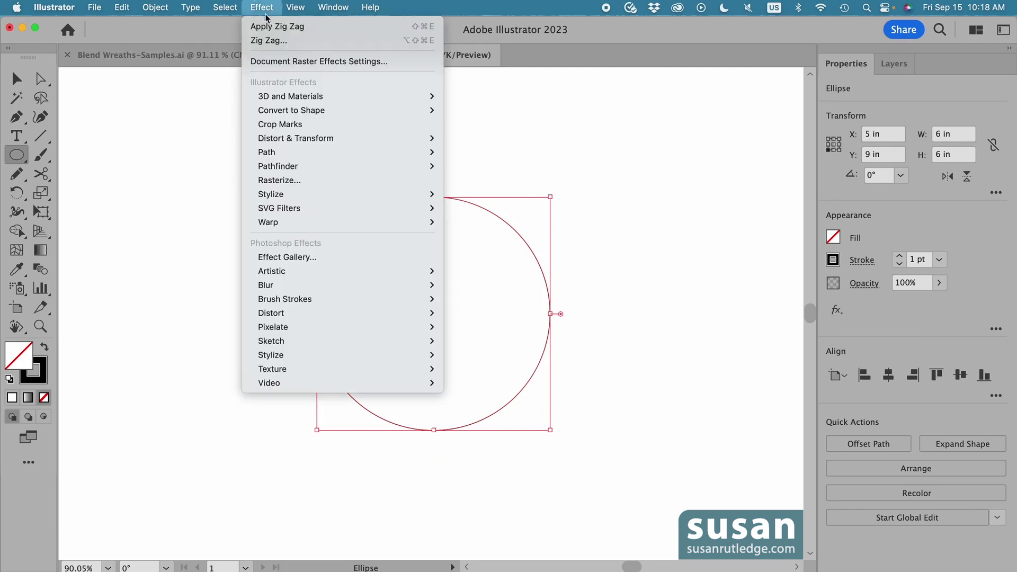
pyautogui.moveTo(328, 139)
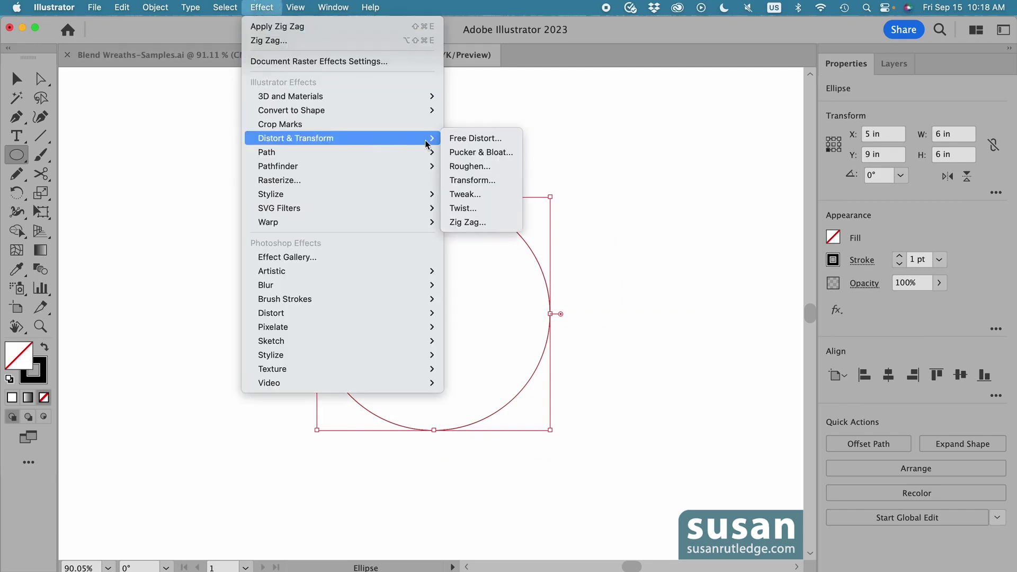
pyautogui.click(483, 224)
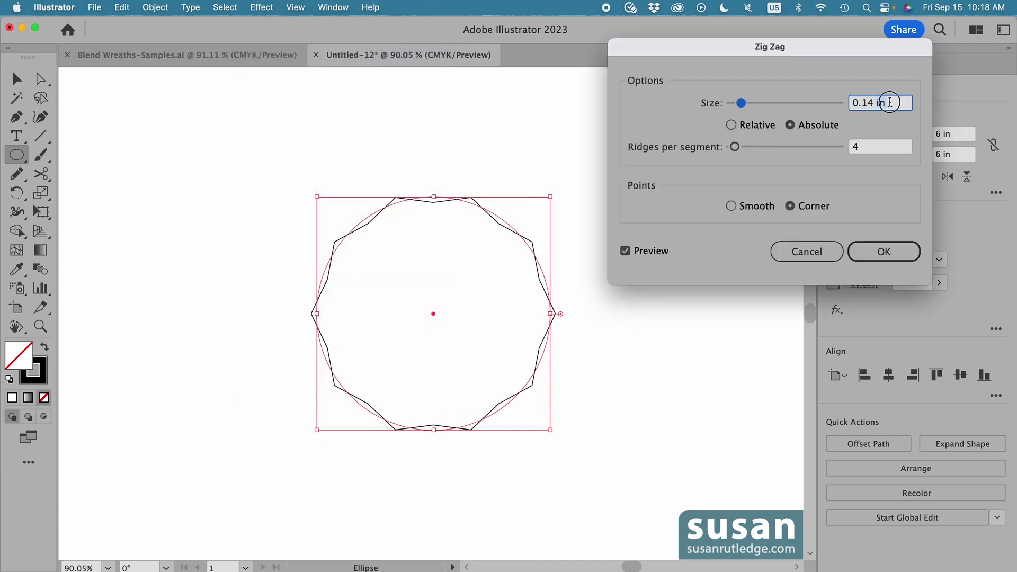
pyautogui.tripleClick(865, 102)
pyautogui.write('.33')
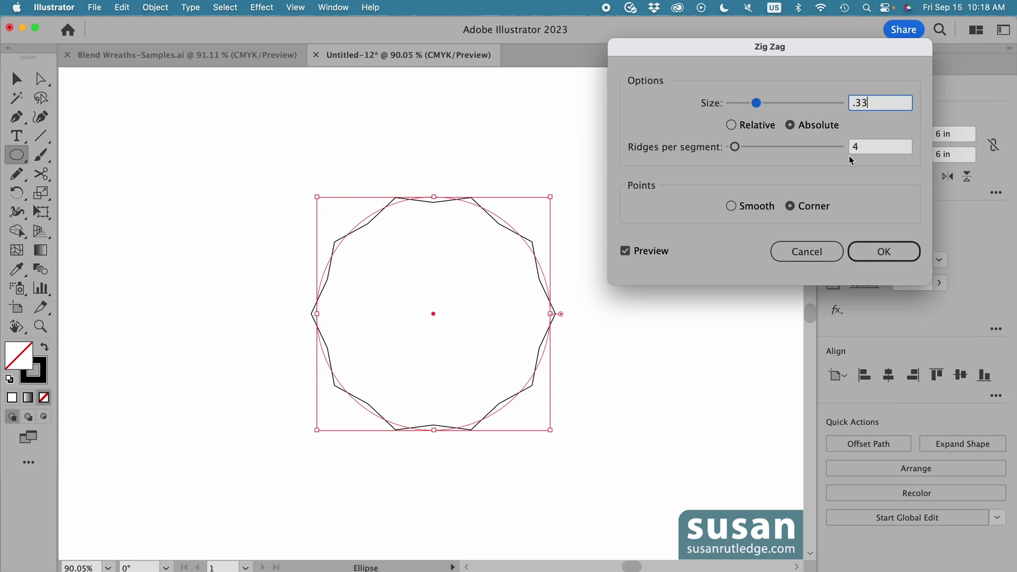
pyautogui.click(732, 207)
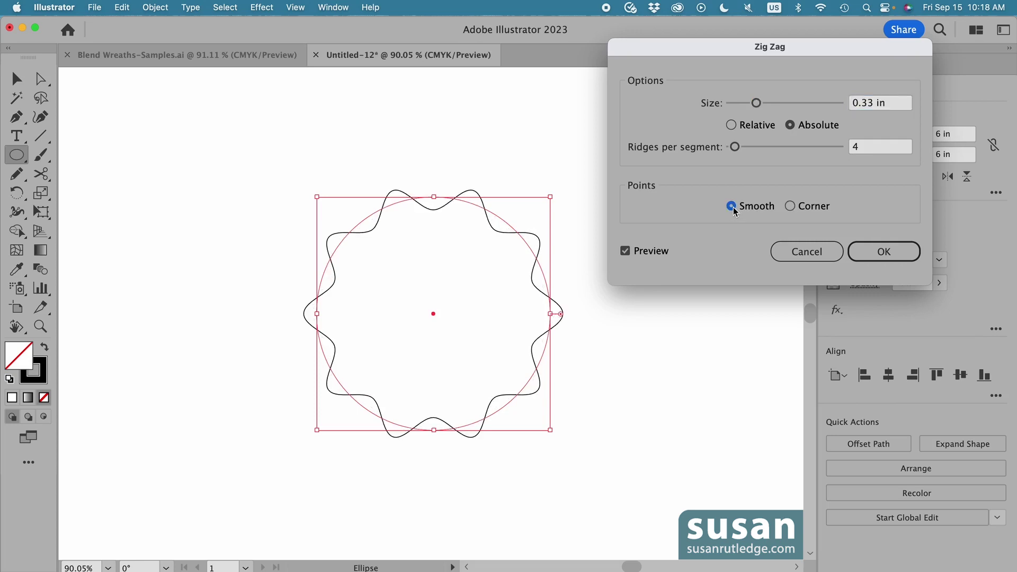
pyautogui.click(892, 252)
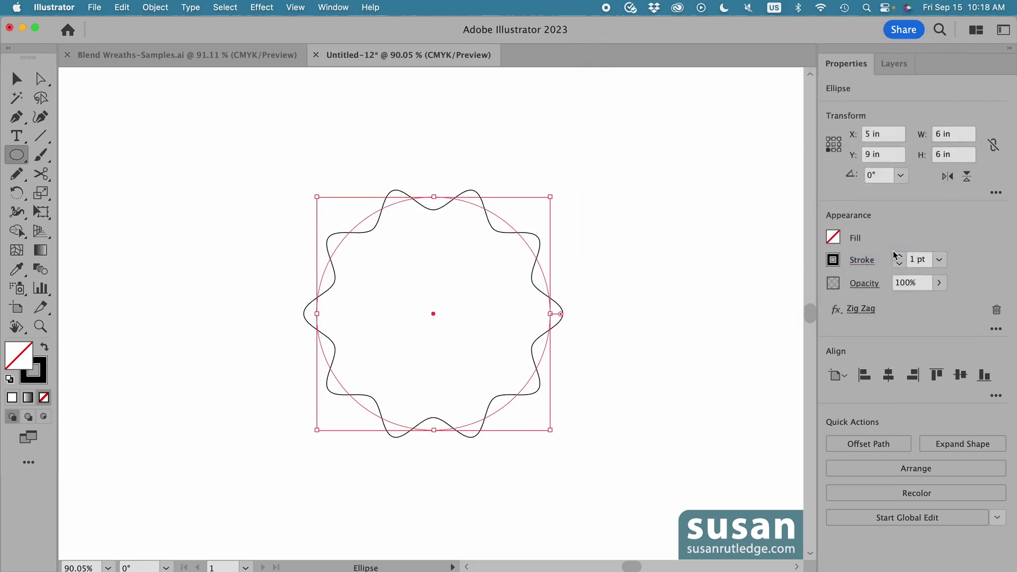
# Create a copy of the 4-ridge zig-zag circle rotated by 10°
pyautogui.click(154, 8)
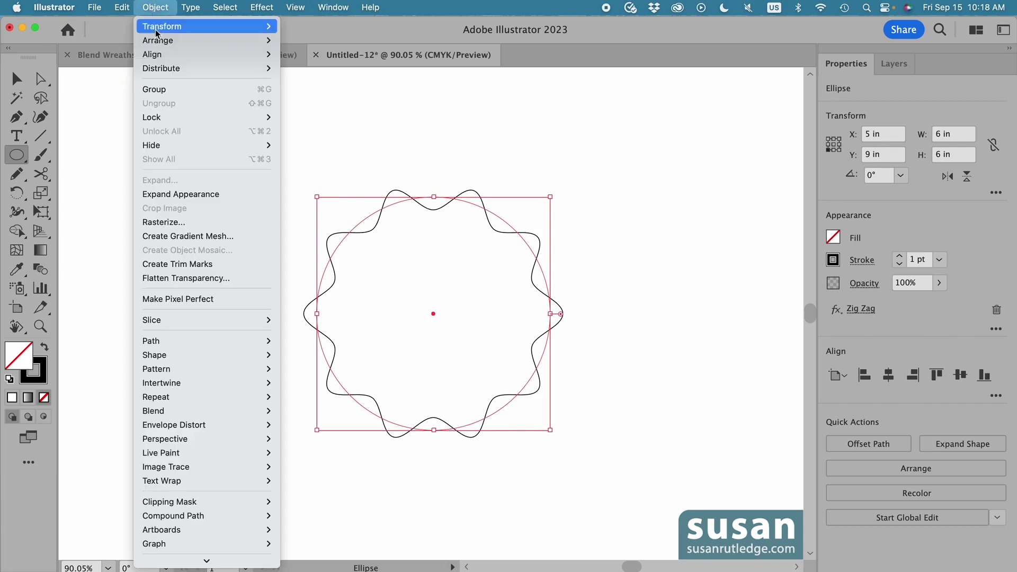
pyautogui.moveTo(157, 33)
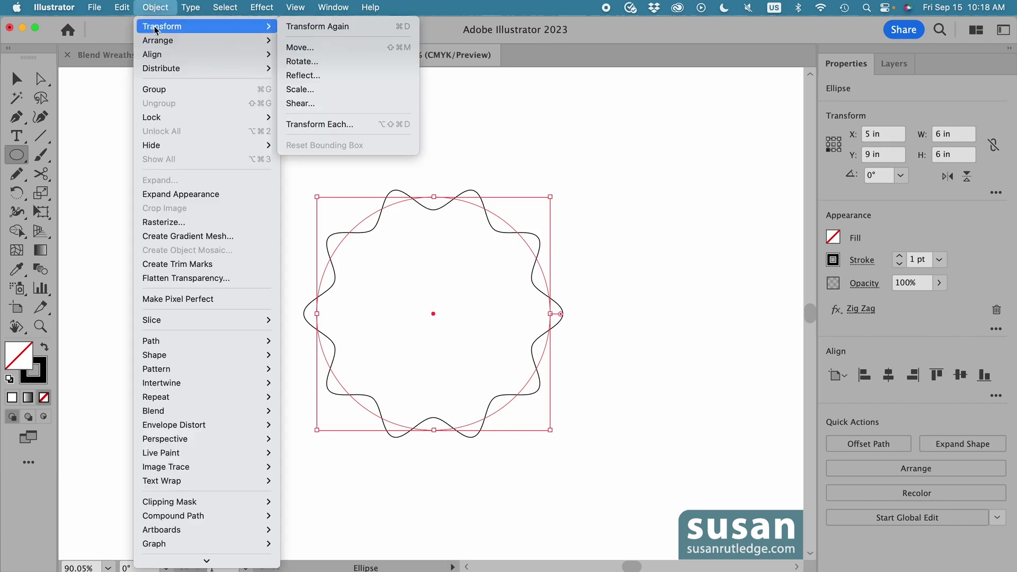
pyautogui.click(316, 62)
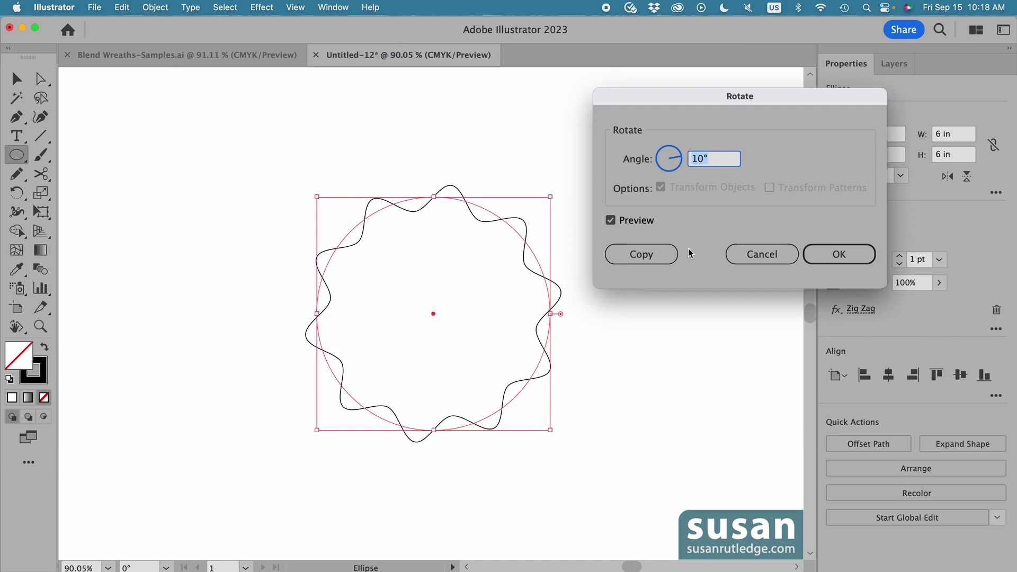
pyautogui.click(652, 259)
# Select both 4-ridge zig-zag circles, blend them into a wreath and deselect it
pyautogui.press('v')
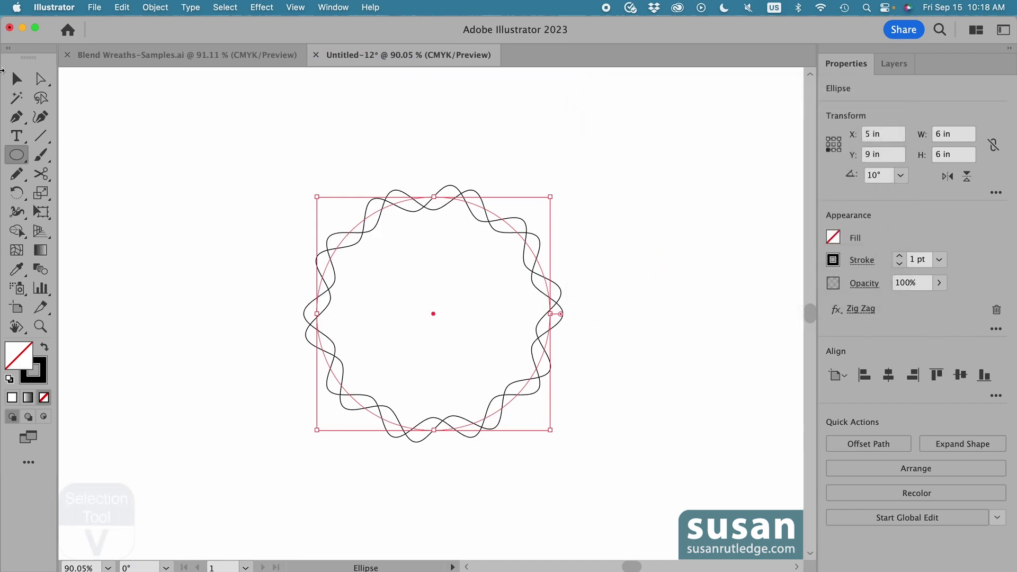
pyautogui.moveTo(285, 145); pyautogui.dragTo(414, 265)
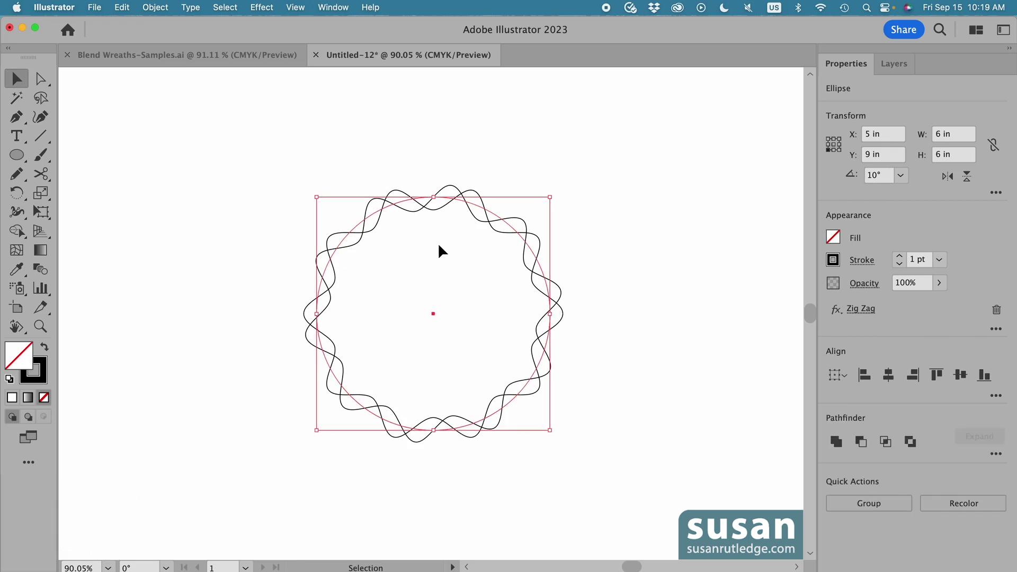
pyautogui.click(156, 8)
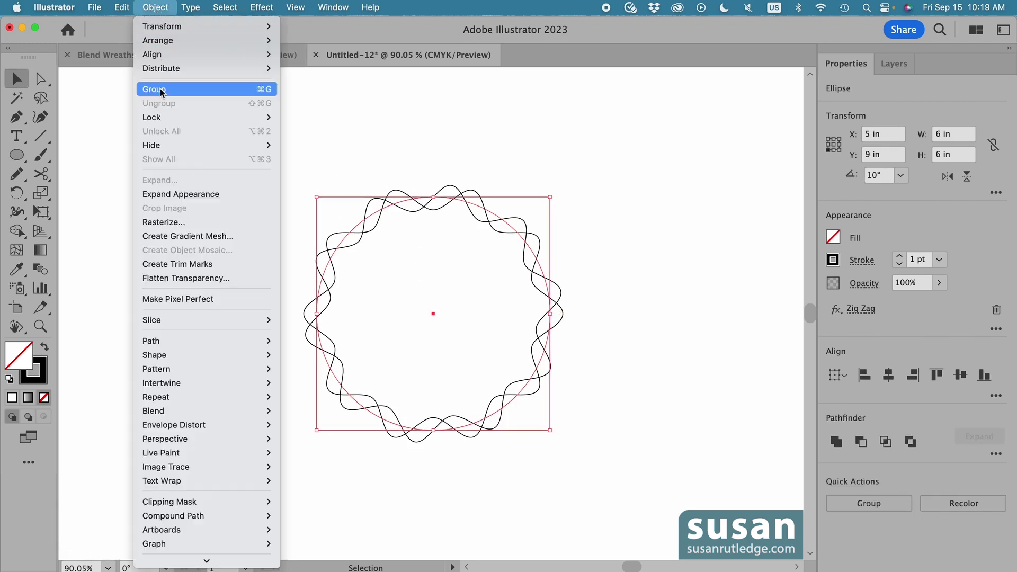
pyautogui.moveTo(190, 411)
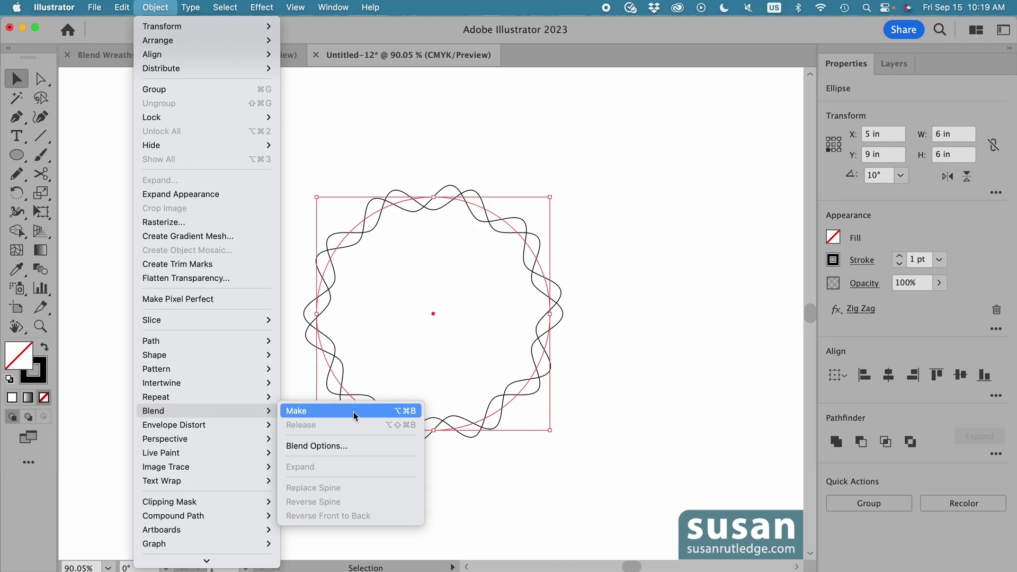
pyautogui.click(335, 411)
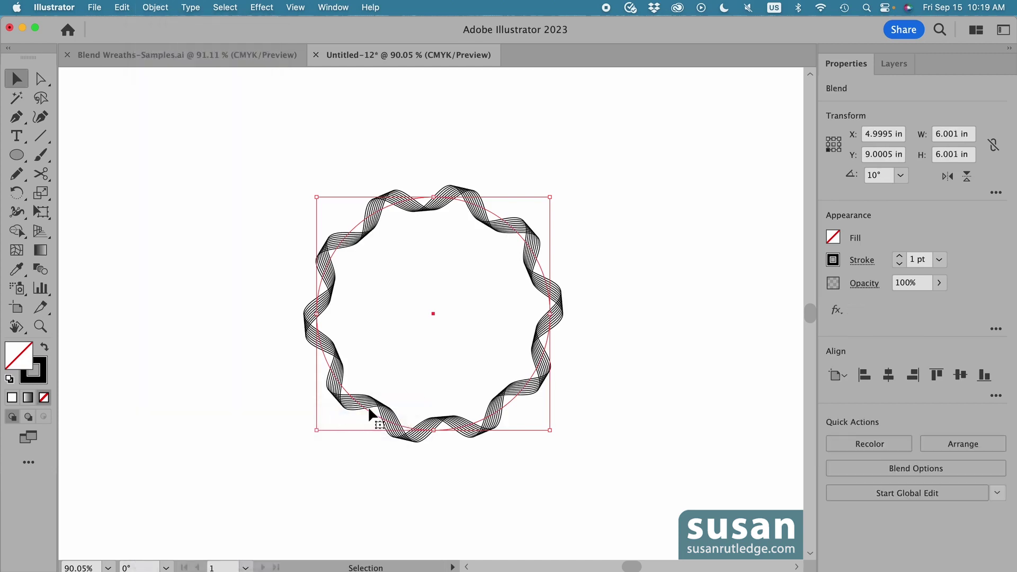
pyautogui.click(555, 446)
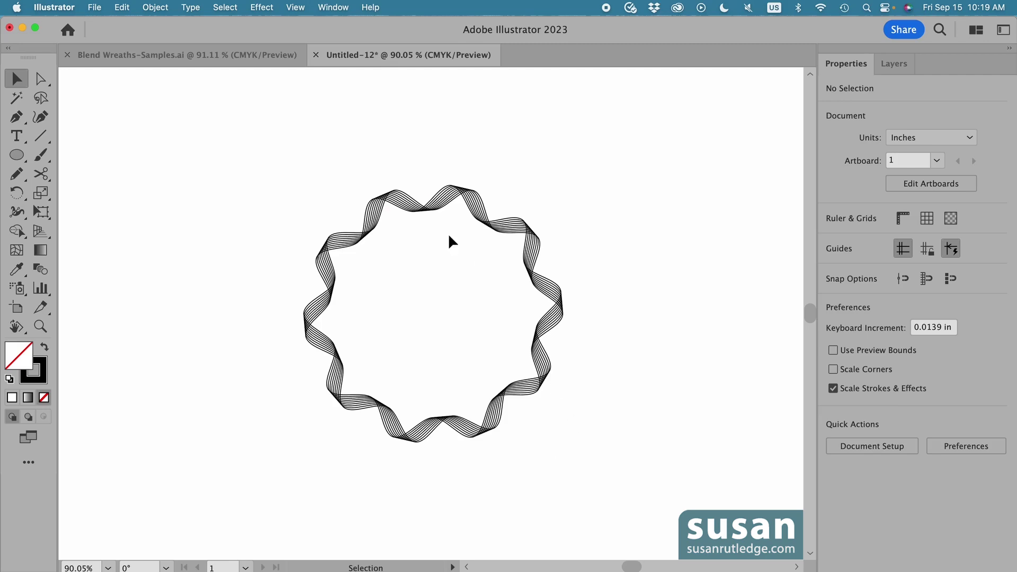
# Switch to the Blend Wreaths-Samples.ai document to view the finished sample wreaths
pyautogui.click(240, 58)
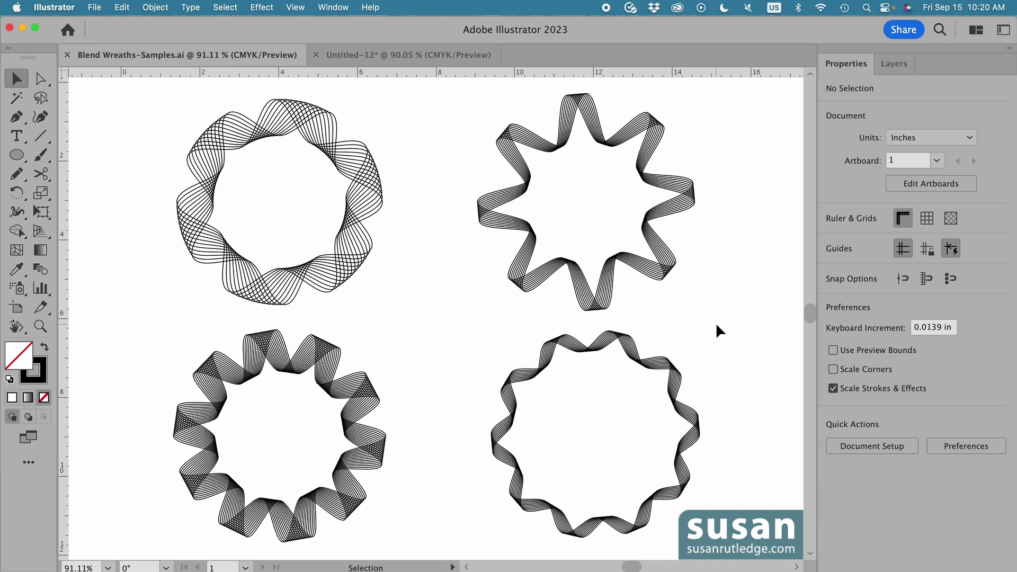